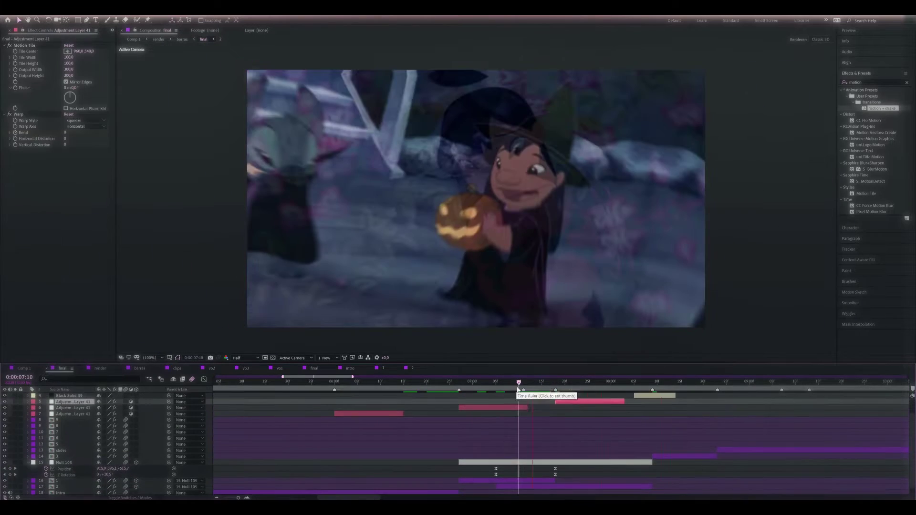
# Parent clip layer 3 to Null 105 so it follows the spin, then view Comp 1.
pyautogui.click(555, 487)
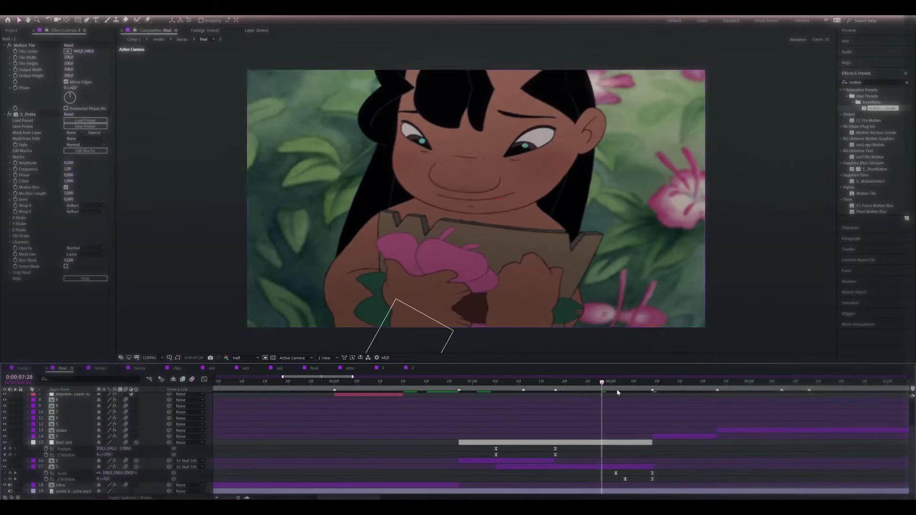
pyautogui.click(411, 367)
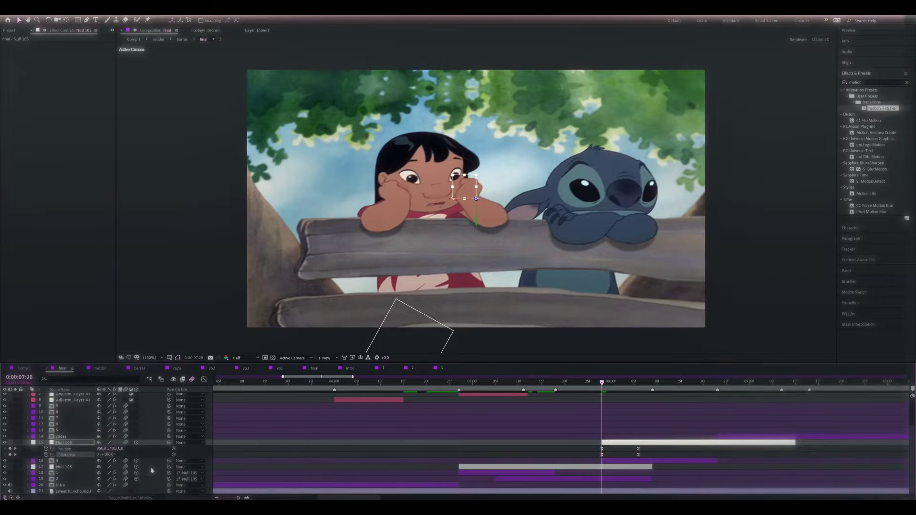
pyautogui.moveTo(169, 461); pyautogui.dragTo(145, 445)
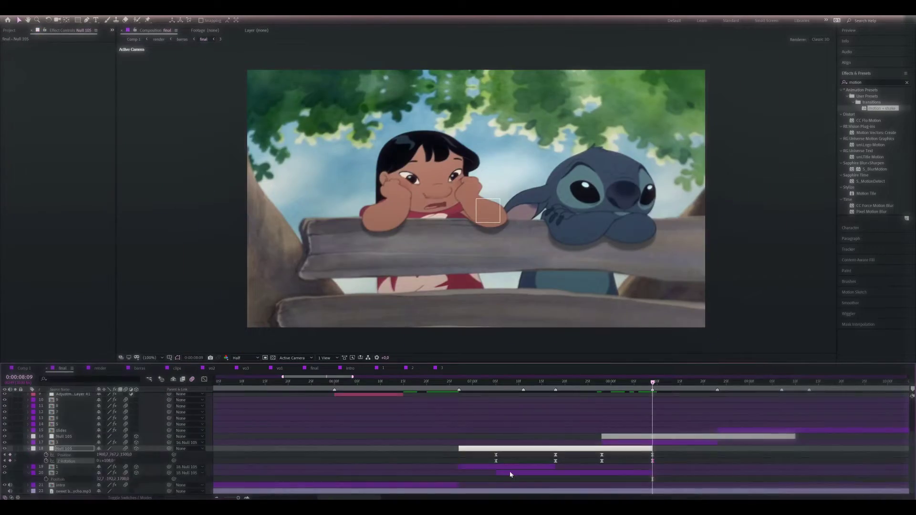
pyautogui.click(20, 368)
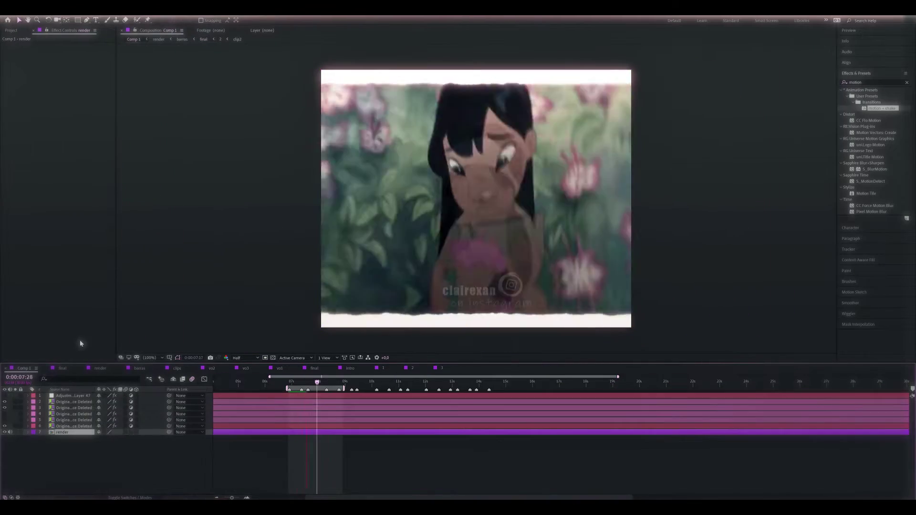
# Switch from the final comp to the slides comp showing Stitch licking Lilo.
pyautogui.click(63, 369)
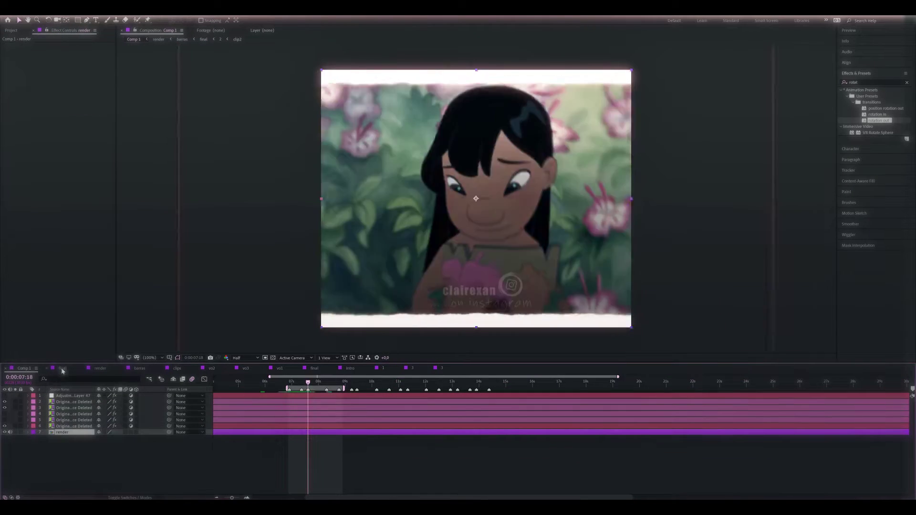
pyautogui.click(62, 368)
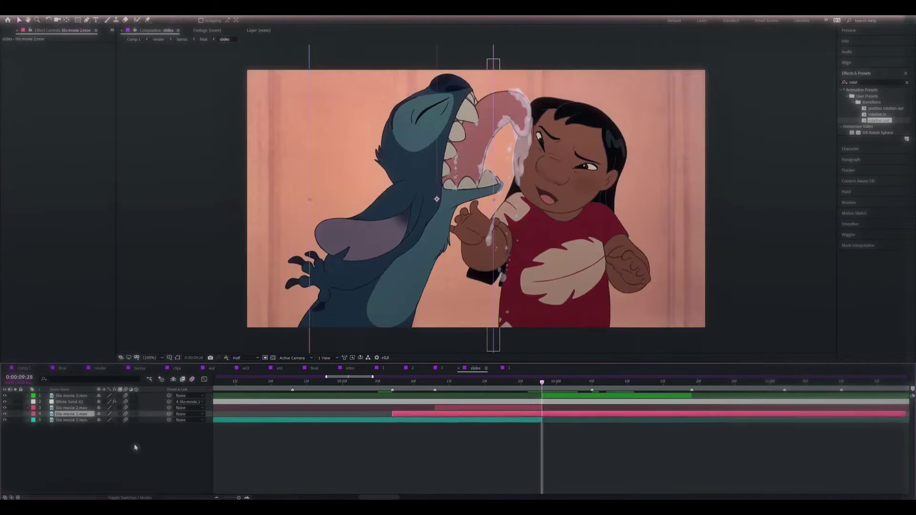
# Import the RHC (3).mp4 splash, slide it later and split it at 9:28.
pyautogui.hotkey('ctrl', 'i')
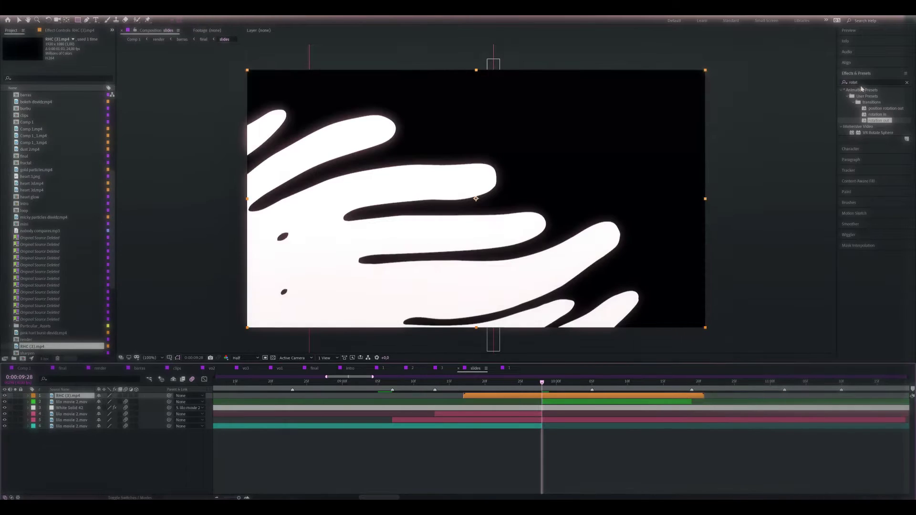
pyautogui.moveTo(427, 398); pyautogui.dragTo(463, 398)
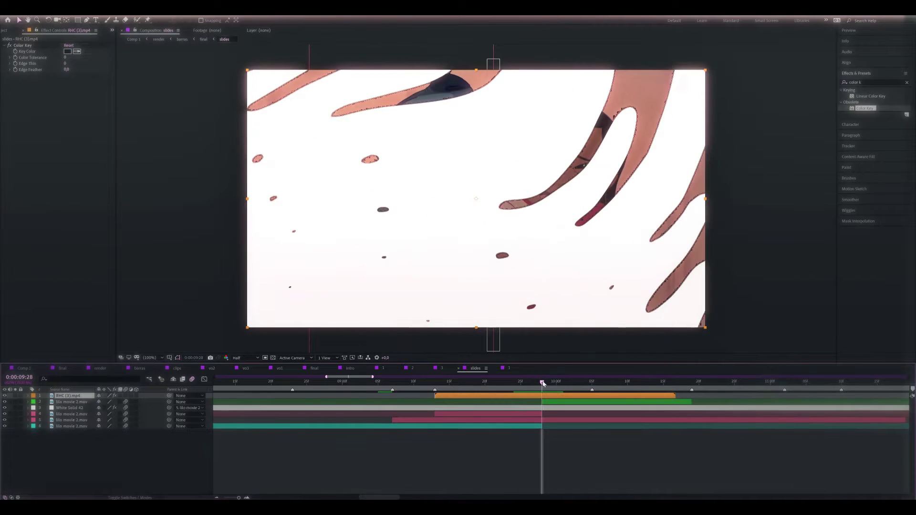
pyautogui.rightClick(468, 396)
pyautogui.press('Escape')
pyautogui.hotkey('ctrl', 'shift', 'd')
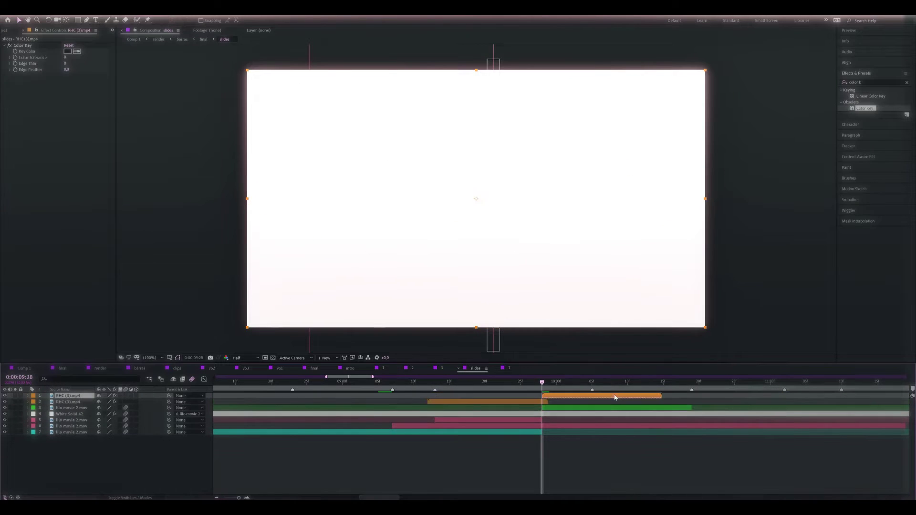
pyautogui.rightClick(582, 395)
pyautogui.moveTo(611, 250)
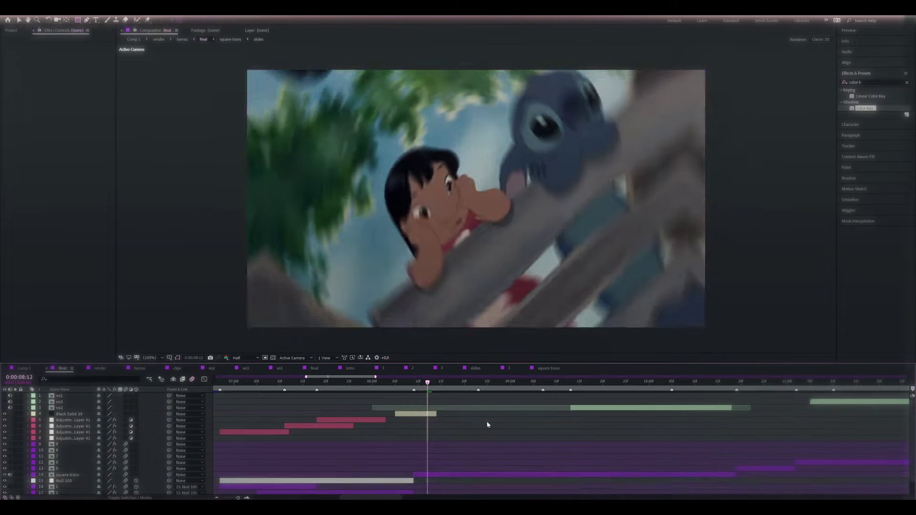
# Draw a rectangle shape framing the footage, then retime the white solid's full-opacity keyframe in Comp 1.
pyautogui.press('q')
pyautogui.moveTo(311, 70); pyautogui.dragTo(631, 328)
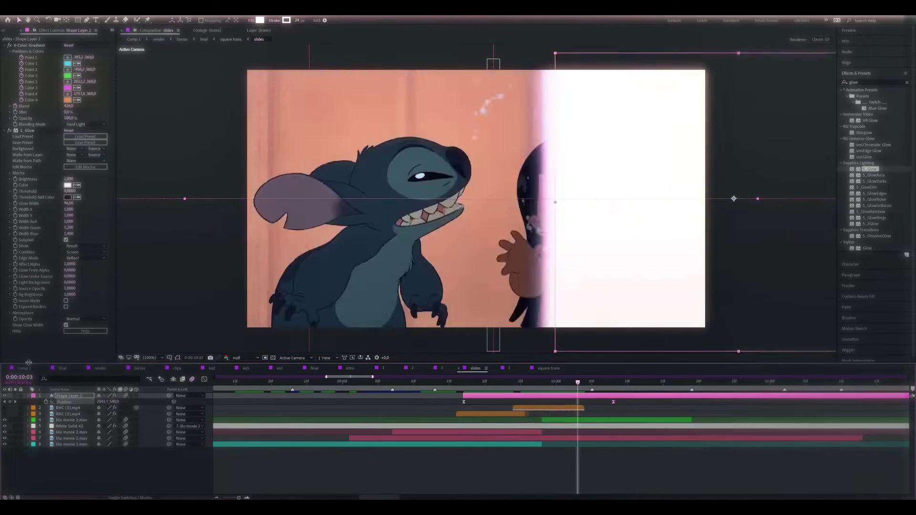
pyautogui.click(24, 368)
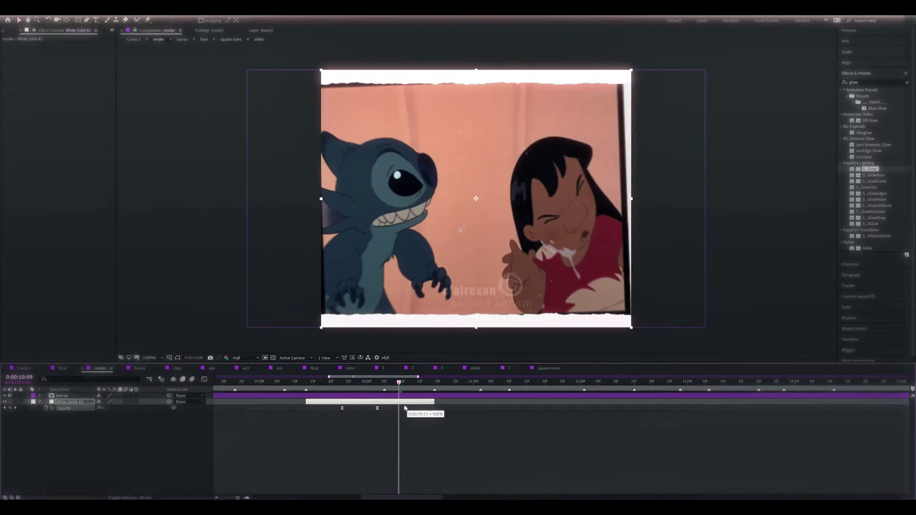
pyautogui.moveTo(405, 409); pyautogui.dragTo(405, 408)
pyautogui.write('tint')
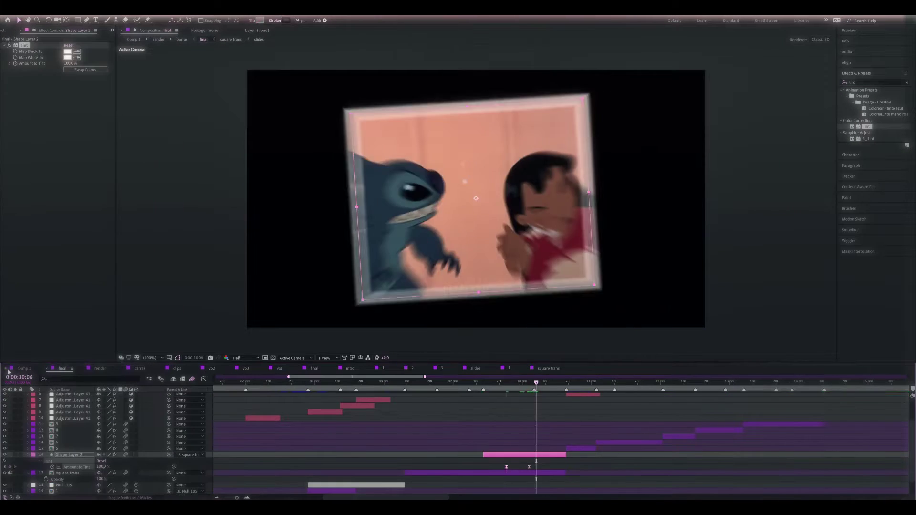
pyautogui.click(11, 369)
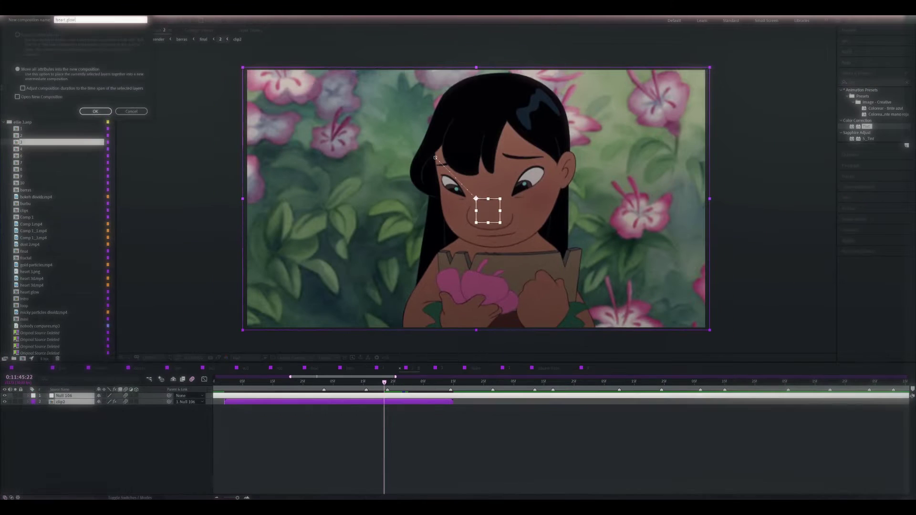
# Pre-compose the layers as 'heart glow' and move Null 105's spin transition to the playhead.
pyautogui.press('Return')
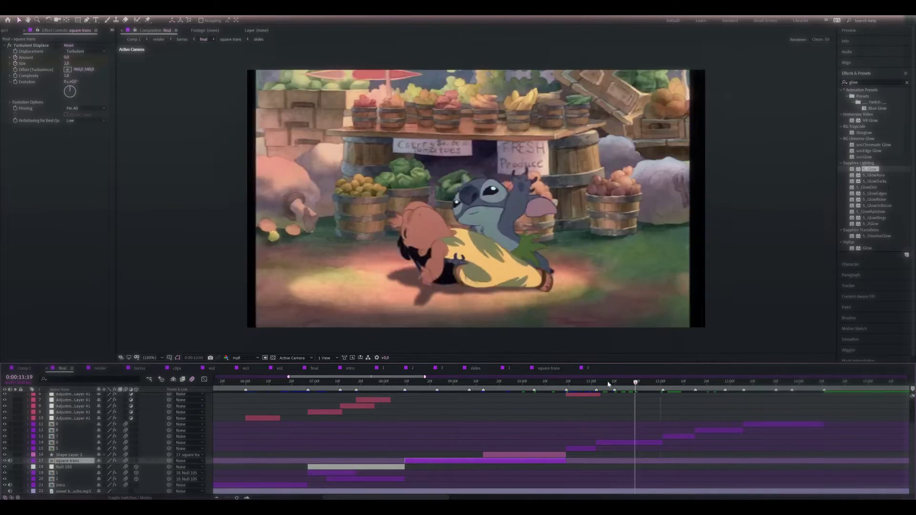
pyautogui.moveTo(614, 439); pyautogui.dragTo(604, 439)
pyautogui.press('u')
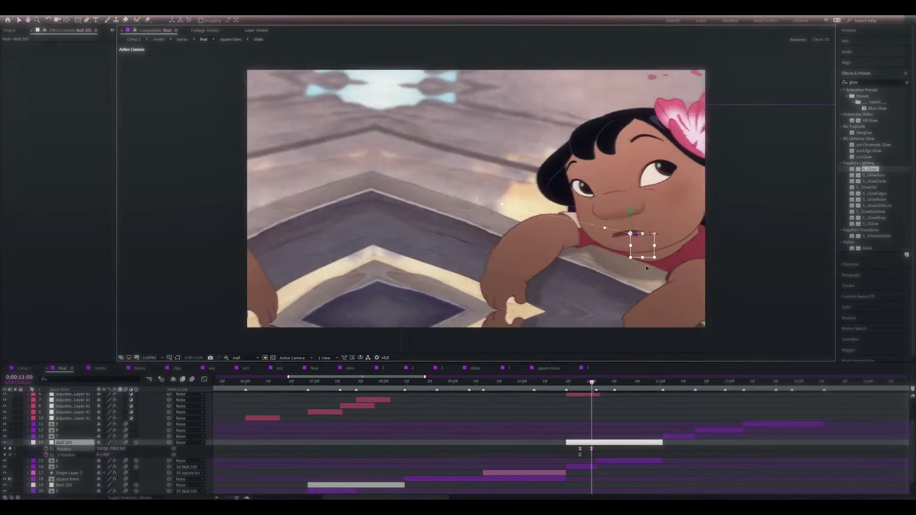
pyautogui.click(573, 381)
pyautogui.press('space')
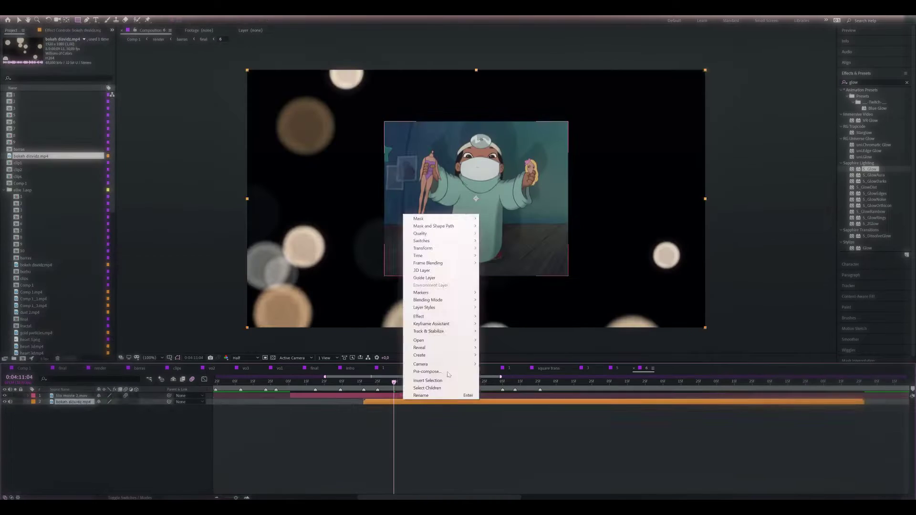
# Import the butterfly overlay and heart particles clips and place them in the comp.
pyautogui.hotkey('ctrl', 'alt', 'i')
pyautogui.write('gol')
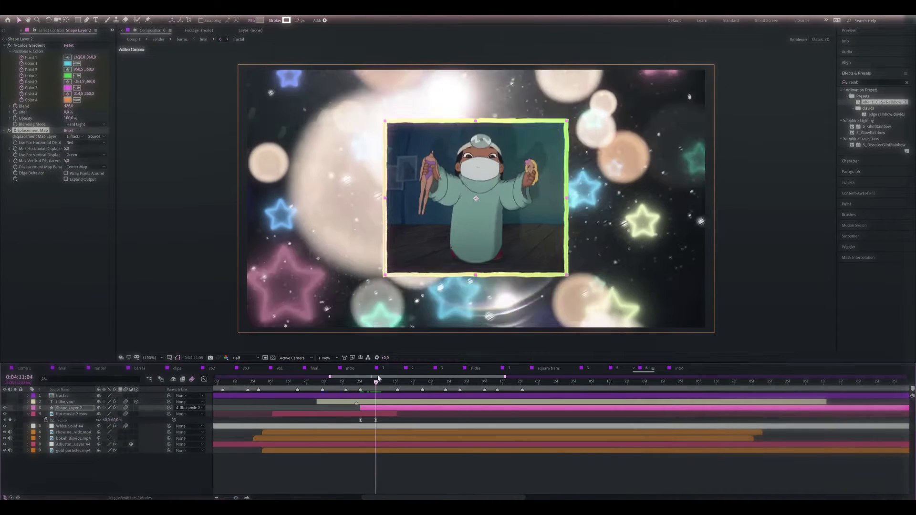
pyautogui.press('Return')
pyautogui.moveTo(40, 258)
pyautogui.mouseDown()
pyautogui.moveTo(389, 406)
pyautogui.moveTo(251, 403)
pyautogui.mouseUp()
pyautogui.hotkey('ctrl', 'i')
pyautogui.doubleClick(394, 167)
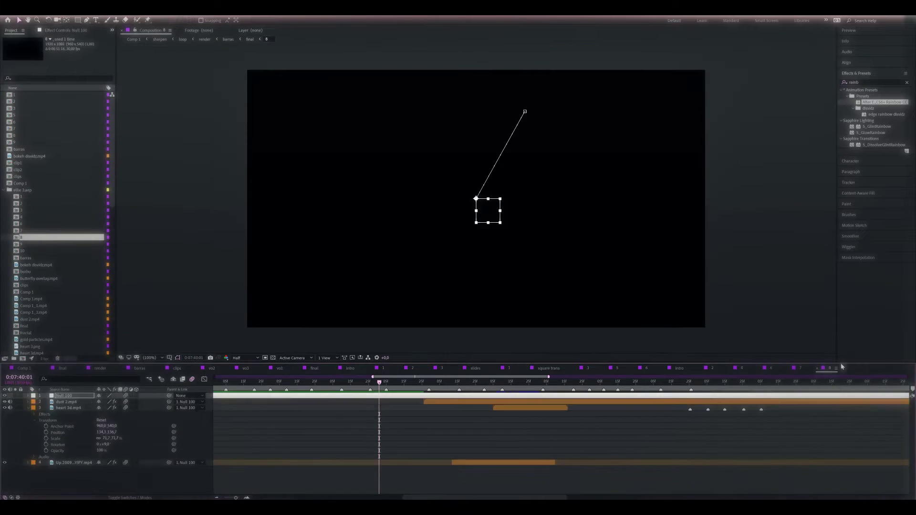
# Import Comp 1_3.mp4 into the comp and apply the Levels effect to it.
pyautogui.hotkey('ctrl', 'i')
pyautogui.moveTo(49, 313); pyautogui.dragTo(72, 438)
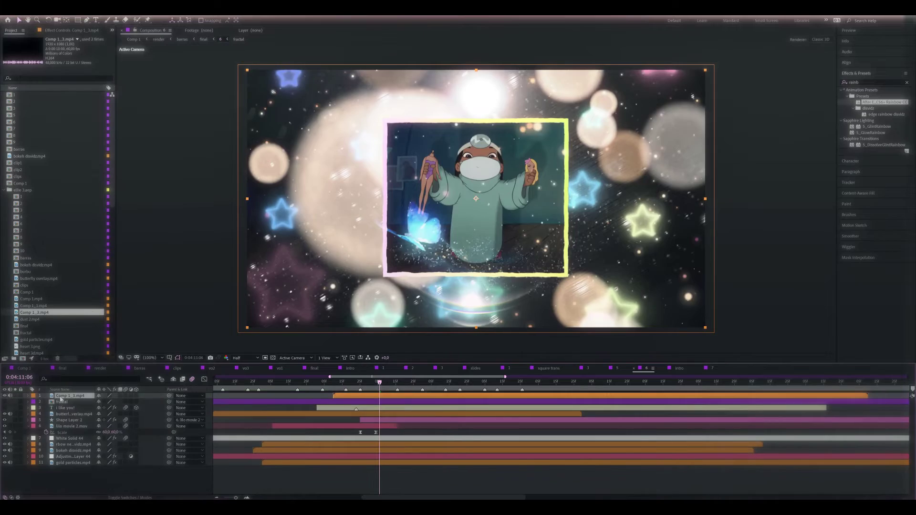
pyautogui.write('levels')
pyautogui.doubleClick(867, 102)
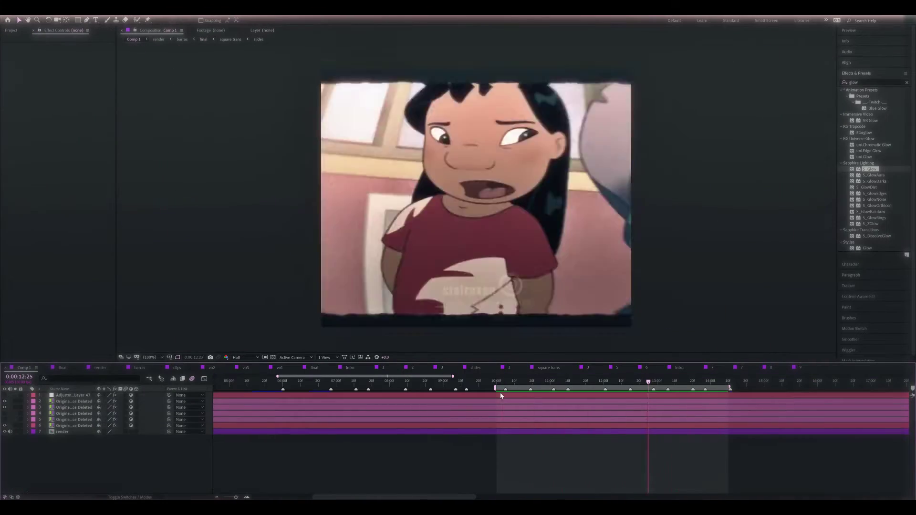
# Extend the work area to start earlier and switch to the comp named 1.
pyautogui.moveTo(496, 388); pyautogui.dragTo(253, 388)
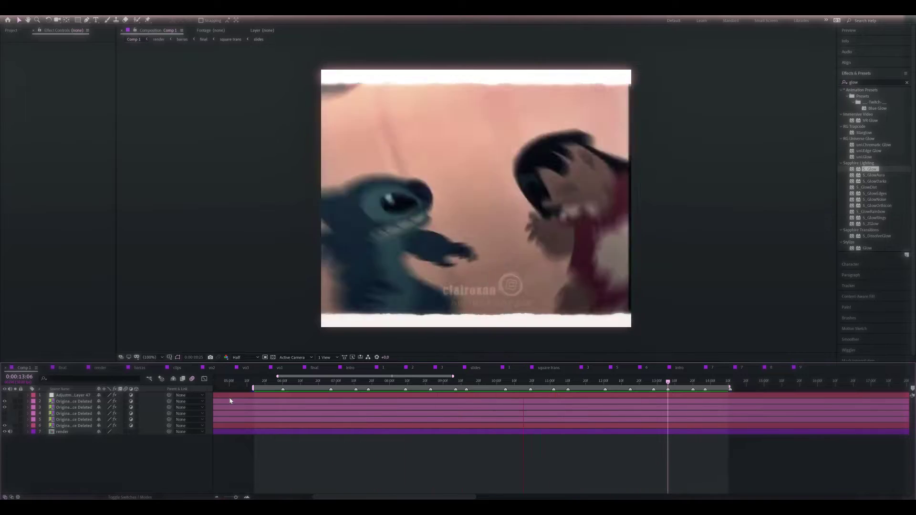
pyautogui.click(382, 368)
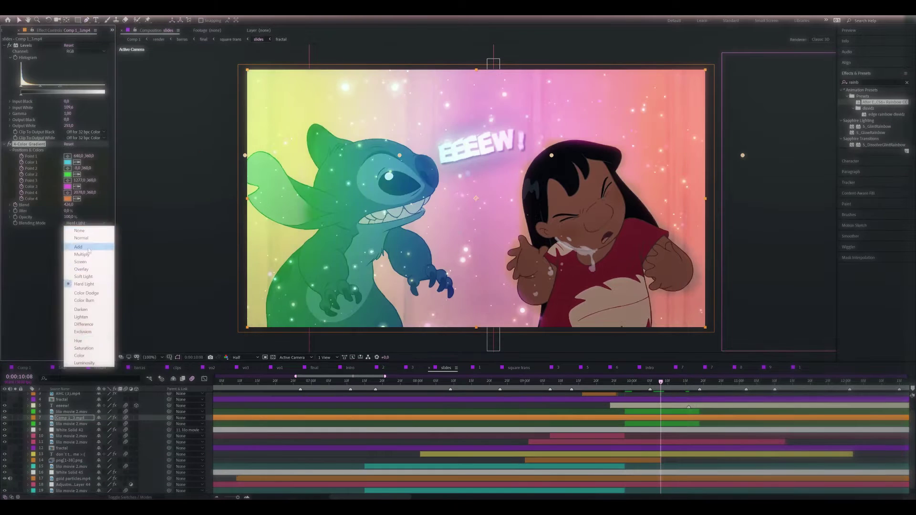
# Change the 4-Color Gradient blending mode from Hard Light to Overlay.
pyautogui.click(81, 269)
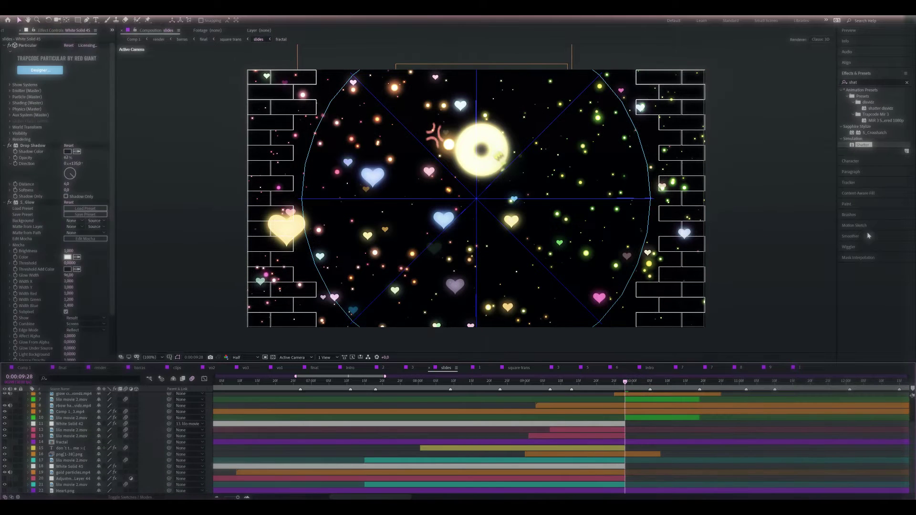
# Change the heart image layer's shatter pattern from bricks to glass.
pyautogui.click(598, 454)
pyautogui.click(78, 123)
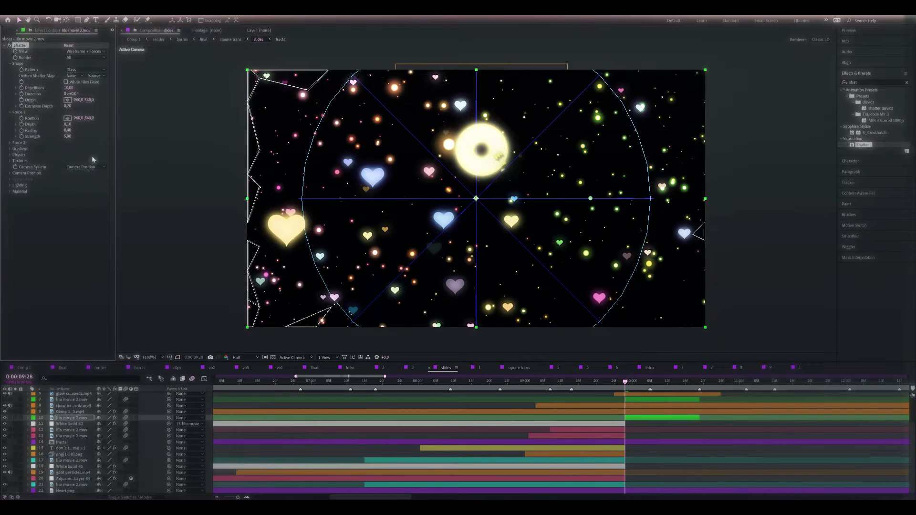
pyautogui.press('space')
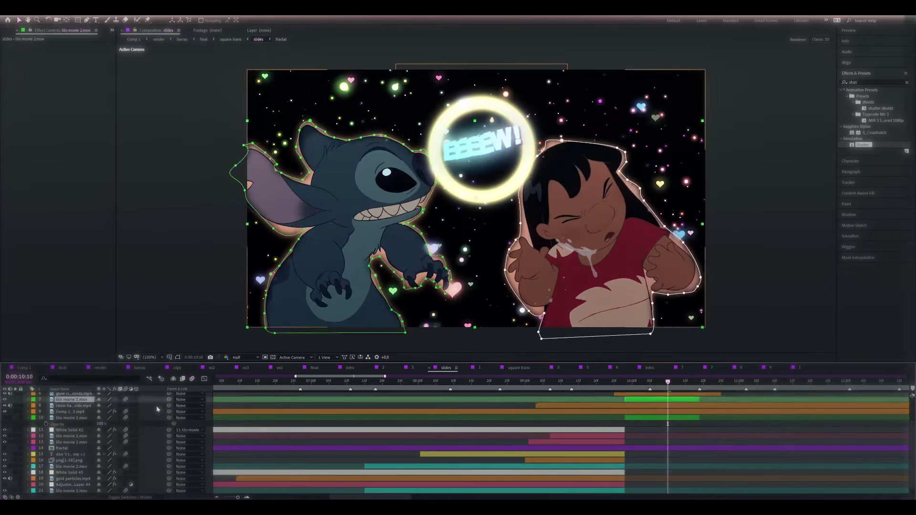
# Paste the Lilo outline masks as a shape layer, then undo back to the earlier setup.
pyautogui.hotkey('ctrl', 'v')
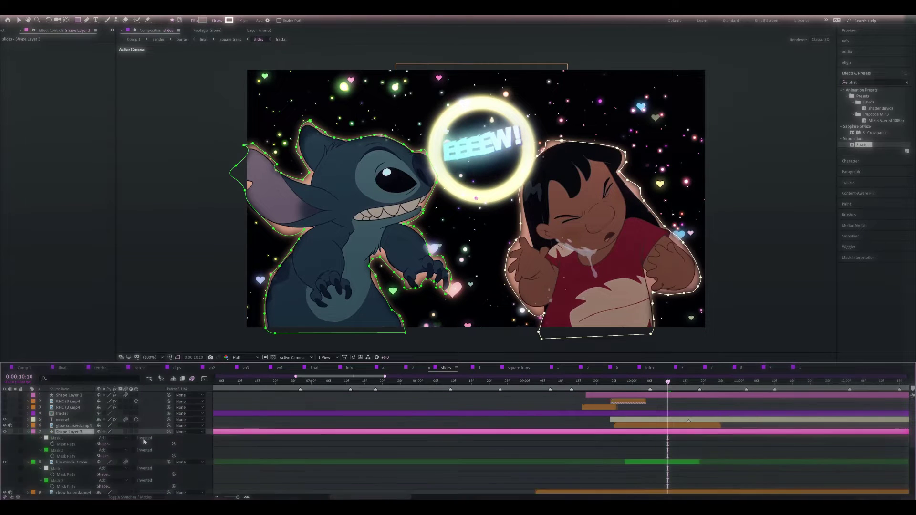
pyautogui.press('u')
pyautogui.press('Escape')
pyautogui.hotkey('ctrl', 'z')
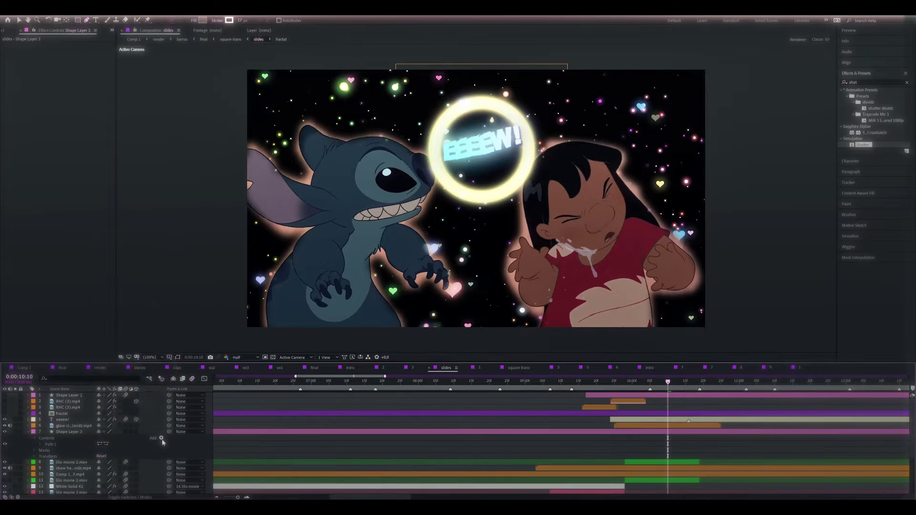
pyautogui.hotkey('ctrl', 'v')
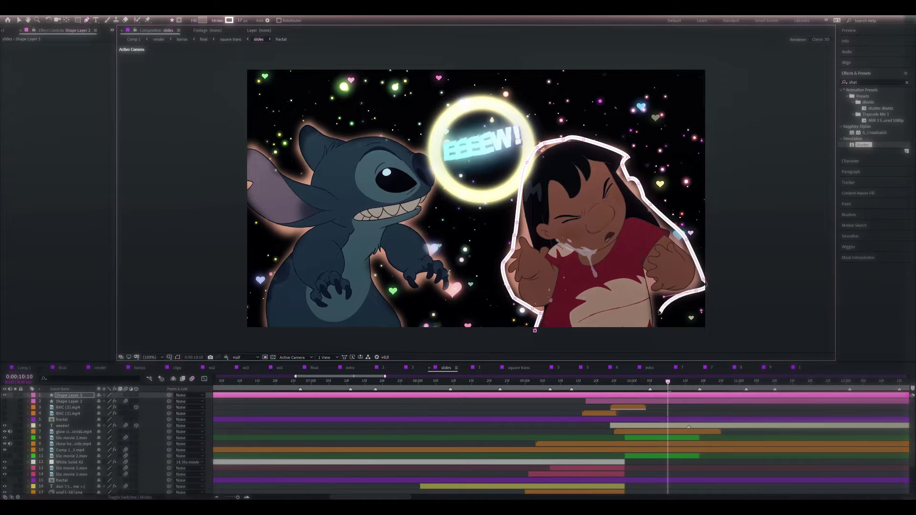
pyautogui.hotkey('ctrl', 'z')
pyautogui.press('u')
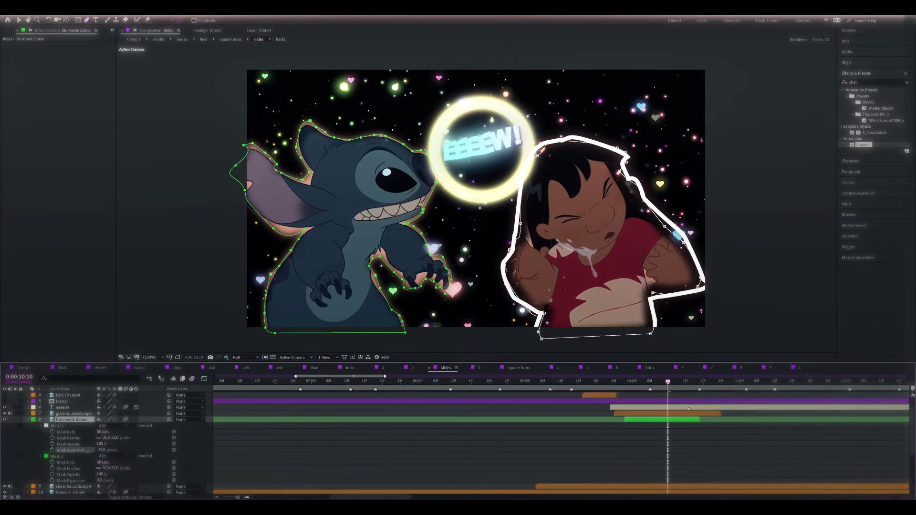
pyautogui.hotkey('ctrl', 'z')
pyautogui.hotkey('ctrl', 'z')
pyautogui.hotkey('ctrl', 'z')
pyautogui.hotkey('ctrl', 'z')
pyautogui.hotkey('ctrl', 'z')
pyautogui.hotkey('ctrl', 'z')
pyautogui.hotkey('ctrl', 'z')
pyautogui.hotkey('ctrl', 'z')
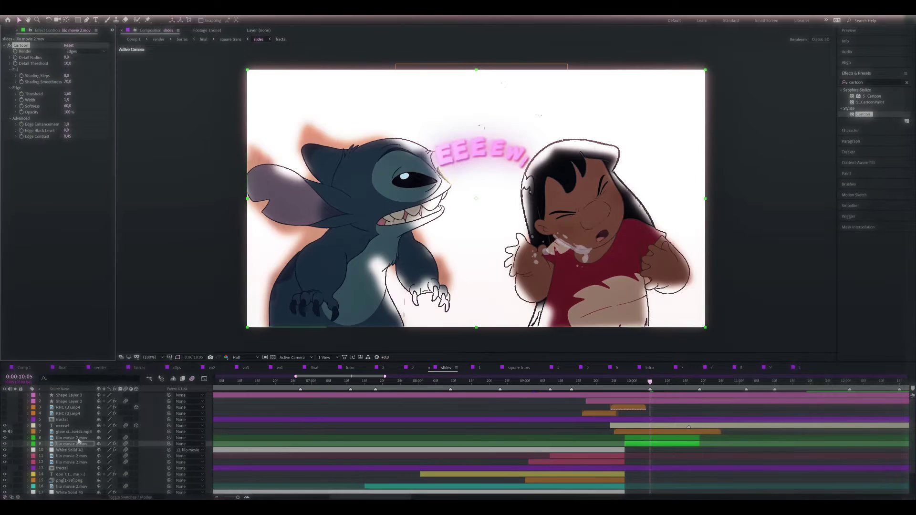
# Select lilo movie 2.mov and reveal its Mask 1 and Mask 2 properties.
pyautogui.click(79, 438)
pyautogui.press('m')
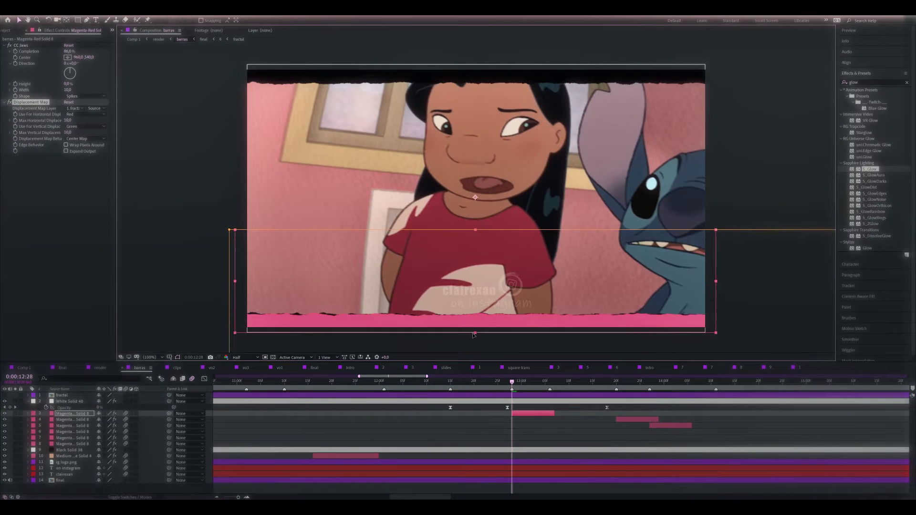
# Mask the pink bar to its left half, then duplicate it so the copy starts at 0:00:13:06.
pyautogui.moveTo(474, 335); pyautogui.dragTo(247, 58)
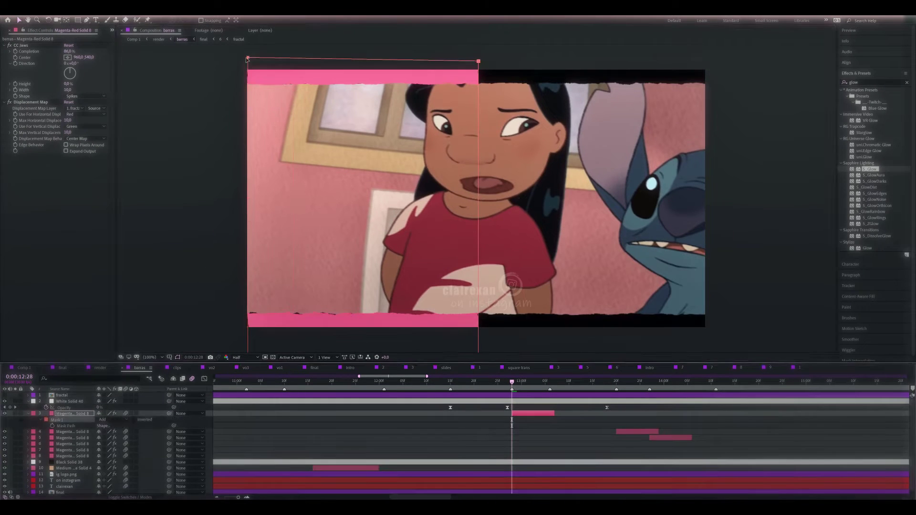
pyautogui.hotkey('ctrl', 'd')
pyautogui.press('o')
pyautogui.press('[')
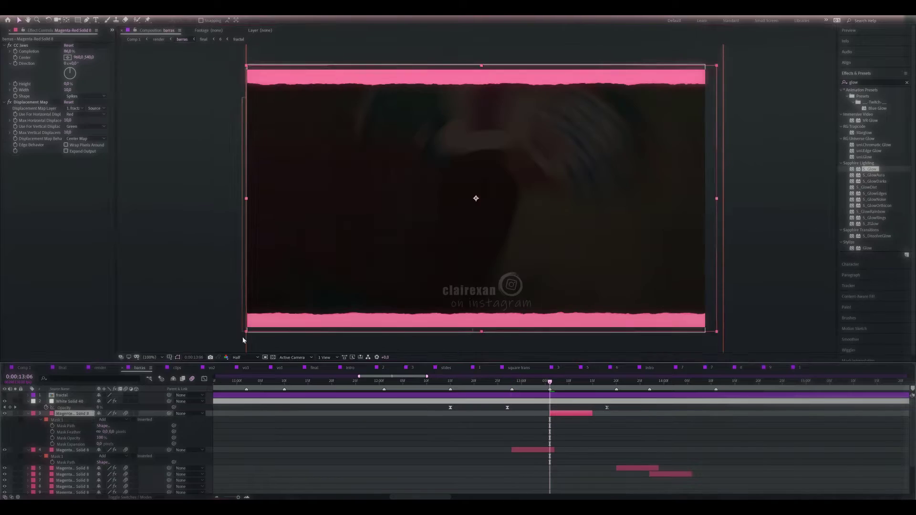
pyautogui.click(25, 368)
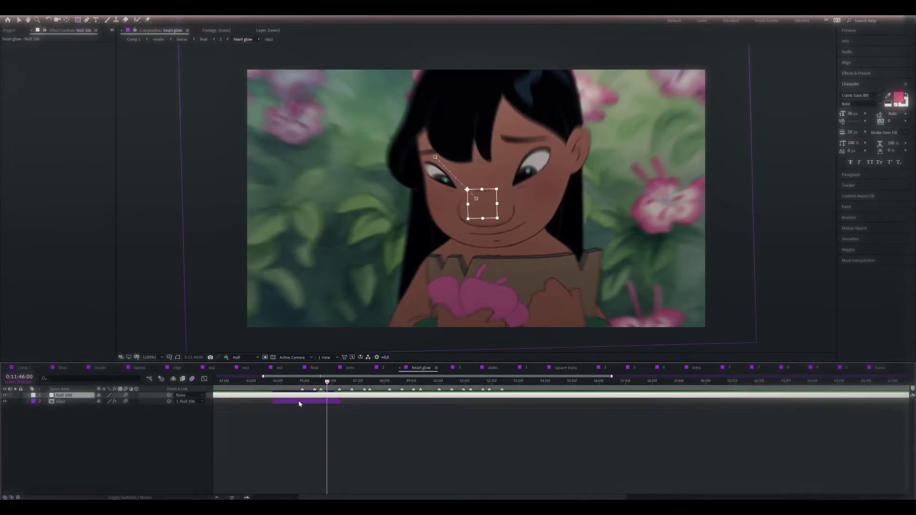
# At 0:00:08:08 in the heart glow comp, apply Tint to Lilo's blush overlay layer.
pyautogui.click(394, 381)
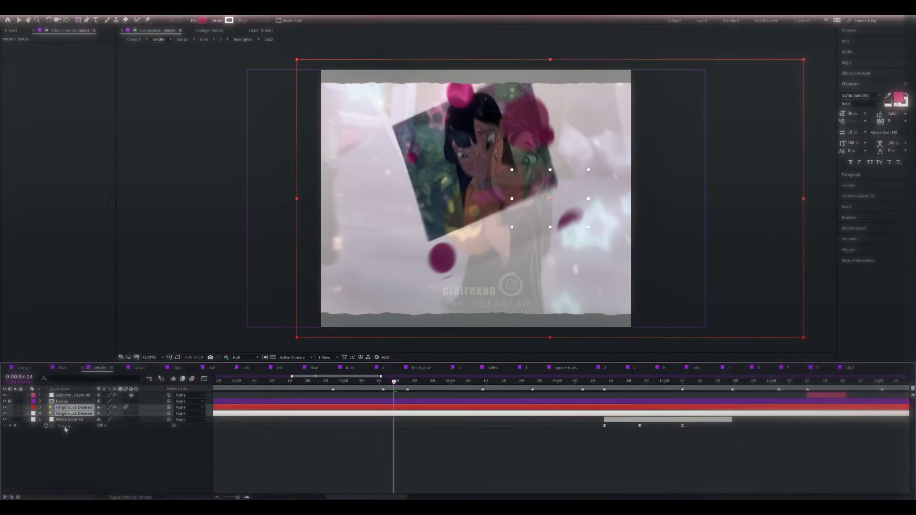
pyautogui.click(659, 382)
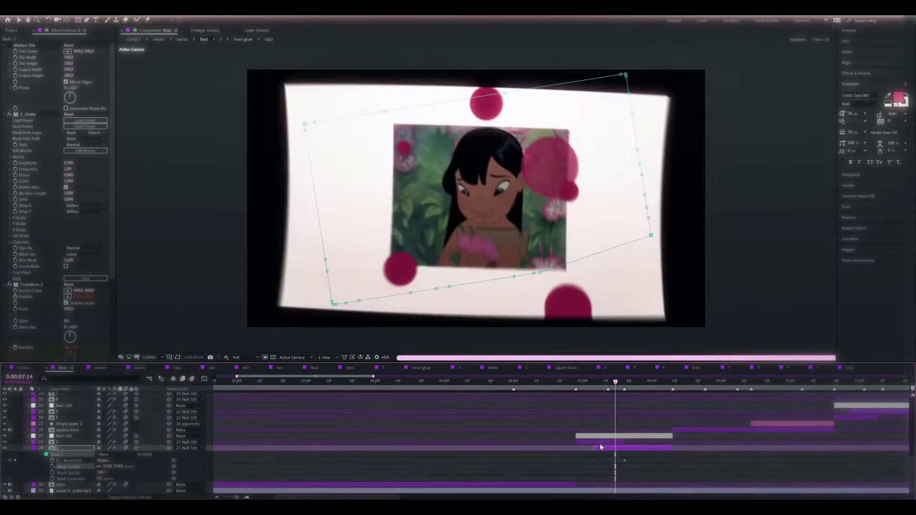
pyautogui.click(670, 381)
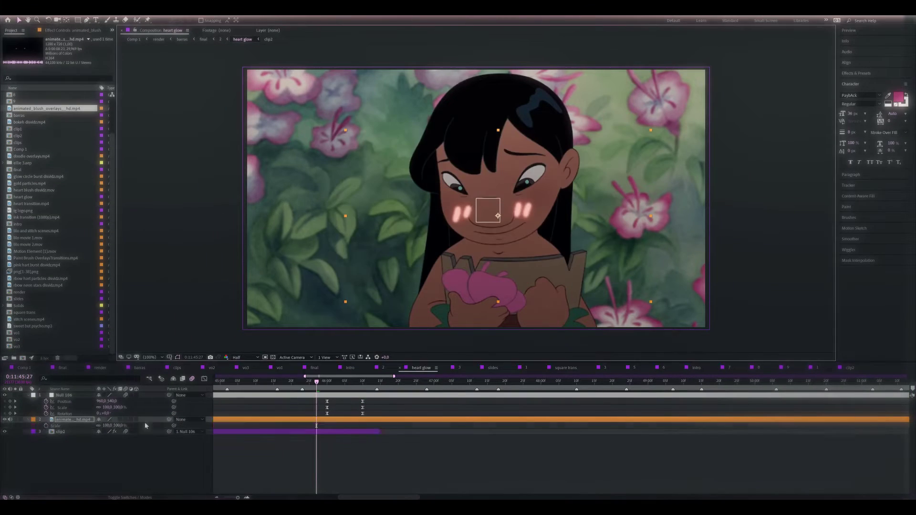
pyautogui.moveTo(869, 129); pyautogui.dragTo(445, 241)
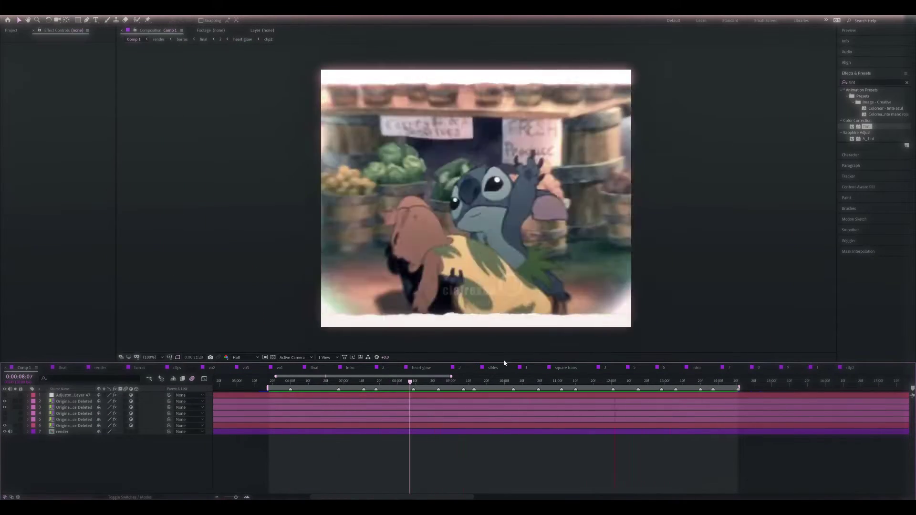
# Open the slides composition and move Comp 1's preview range start later.
pyautogui.click(492, 367)
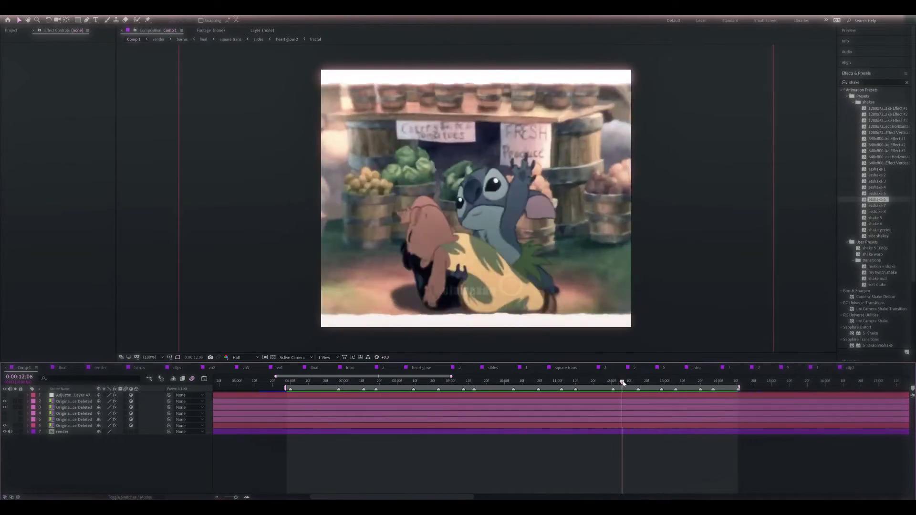
pyautogui.press('space')
pyautogui.moveTo(285, 388); pyautogui.dragTo(581, 387)
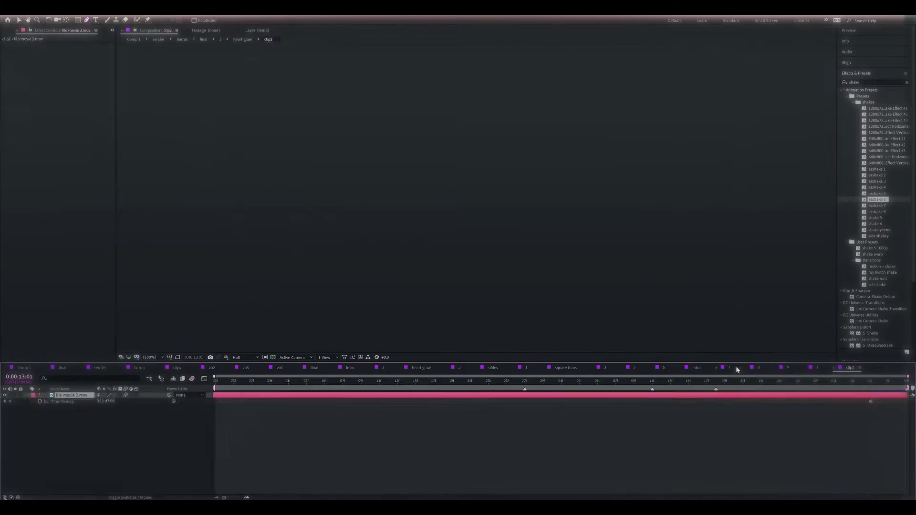
# Open composition 7 and scrub to the hearts-over-white frame of the hug shot.
pyautogui.click(735, 368)
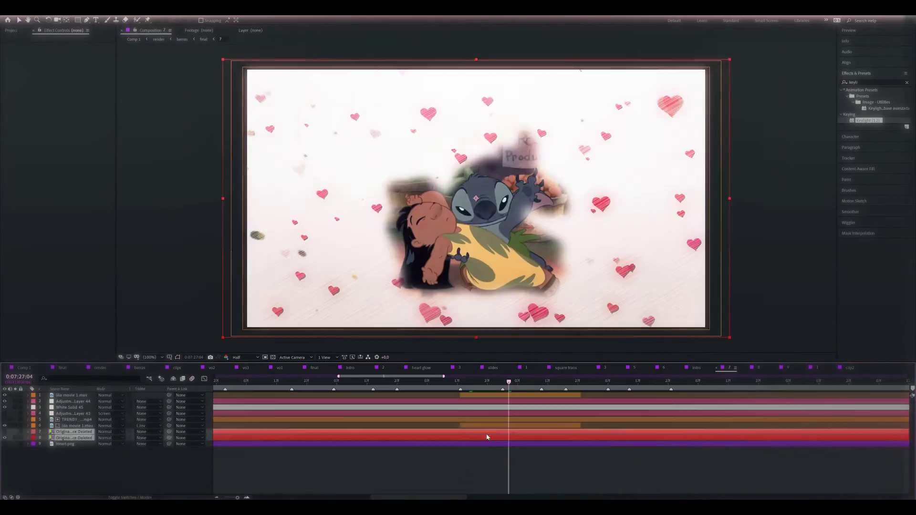
pyautogui.click(640, 381)
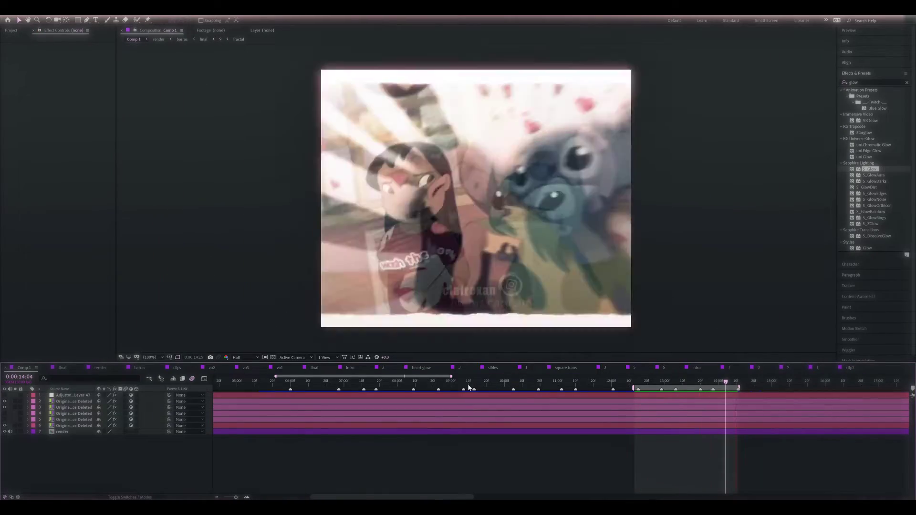
# Move Comp 1's work-area start earlier to 0:00:08:24.
pyautogui.moveTo(499, 389); pyautogui.dragTo(259, 390)
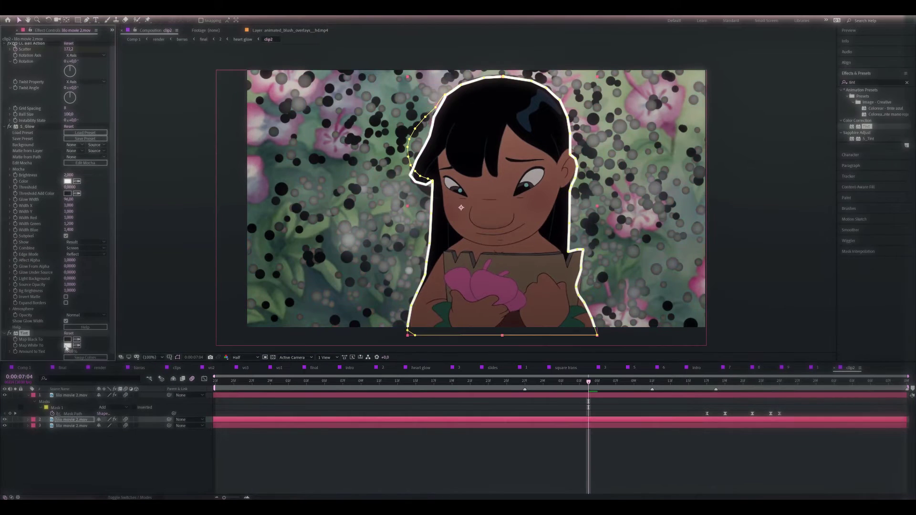
# Set Tint's Map White To to pink on the bubbles and bring up the adjustment layer's options.
pyautogui.click(68, 345)
pyautogui.click(69, 116)
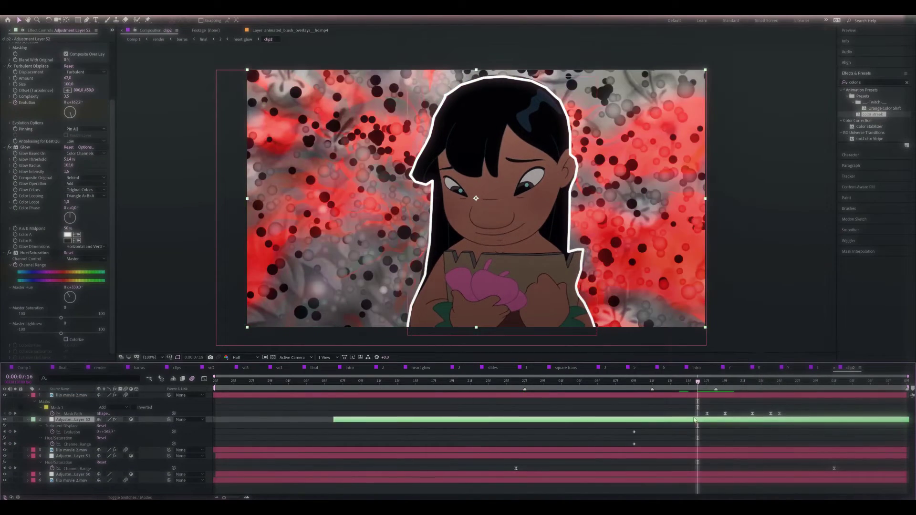
pyautogui.rightClick(692, 421)
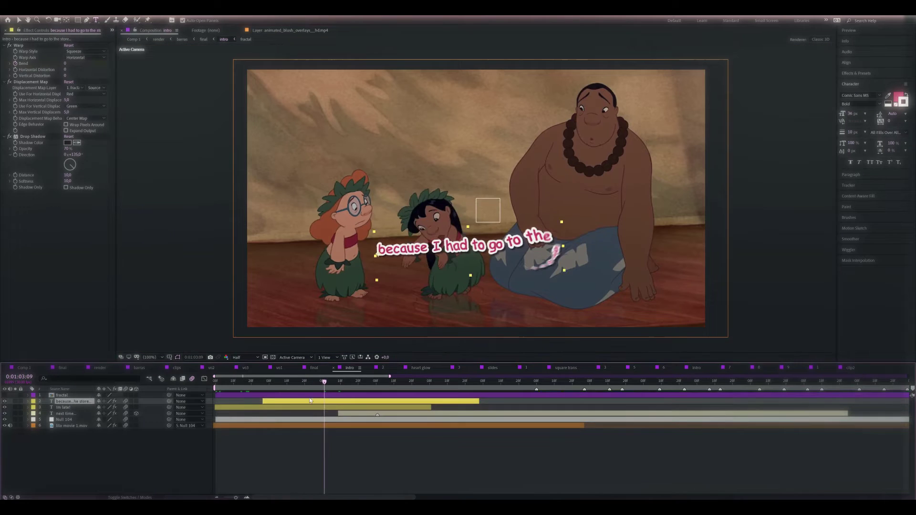
# Slide the caption layer earlier, duplicate it, and trim the copy to start at the playhead.
pyautogui.press('v')
pyautogui.press('s')
pyautogui.moveTo(310, 401); pyautogui.dragTo(350, 384)
pyautogui.hotkey('ctrl', 'd')
pyautogui.press('[')
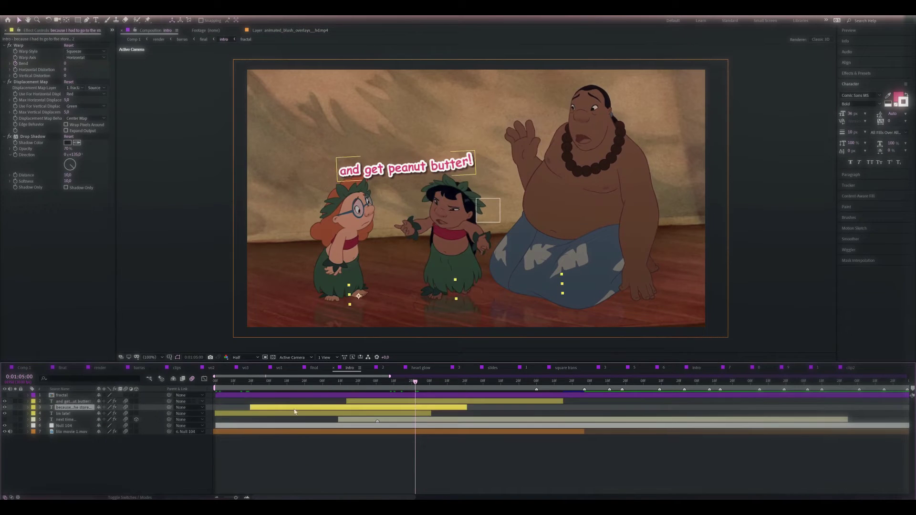
# Add a new caption text layer and duplicate the 'im late!' caption.
pyautogui.hotkey('ctrl', 't')
pyautogui.click(339, 170)
pyautogui.press('u')
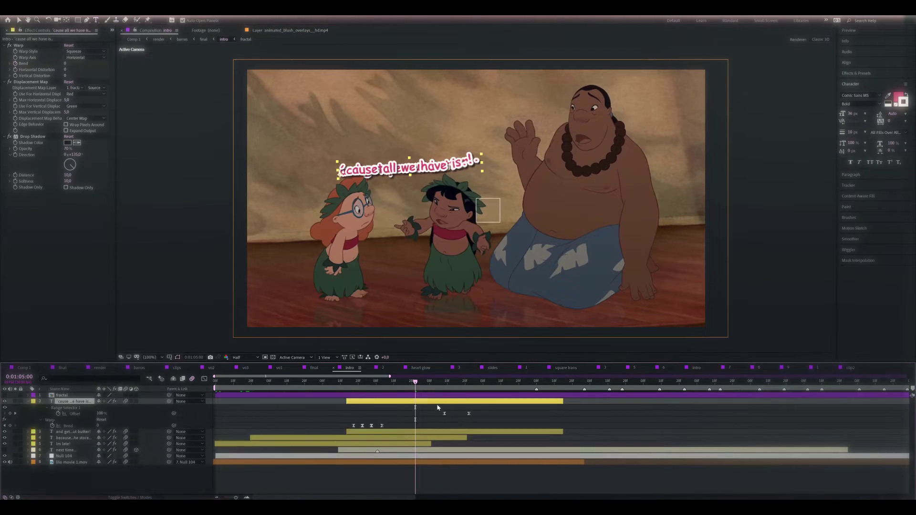
pyautogui.click(63, 444)
pyautogui.hotkey('ctrl', 'd')
pyautogui.moveTo(462, 381); pyautogui.dragTo(475, 382)
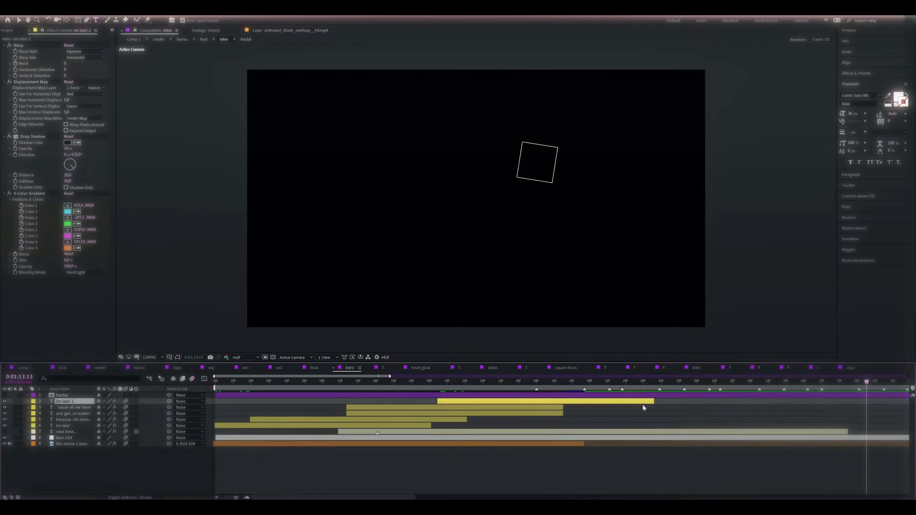
# Check the caption opacity keyframes and shift the 'cause all we have' caption later.
pyautogui.press('t')
pyautogui.press('pagedown')
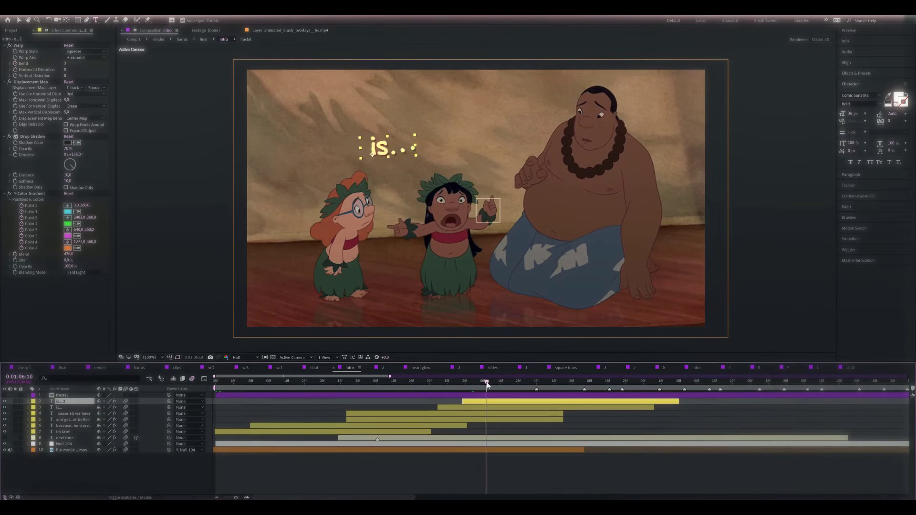
pyautogui.click(392, 381)
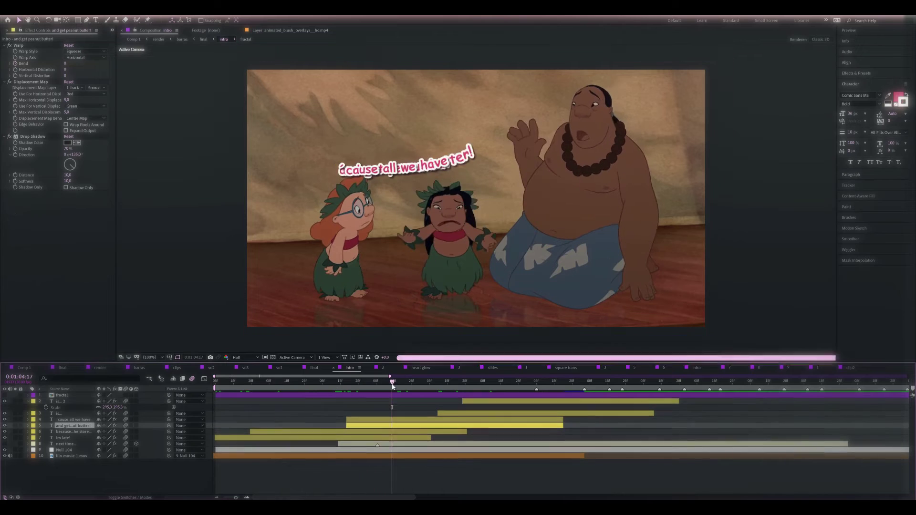
pyautogui.click(71, 425)
pyautogui.press('u')
pyautogui.moveTo(453, 419); pyautogui.dragTo(494, 419)
# Review the remaining caption keyframes, then apply the saved text animation preset at the caption's start frame.
pyautogui.click(414, 382)
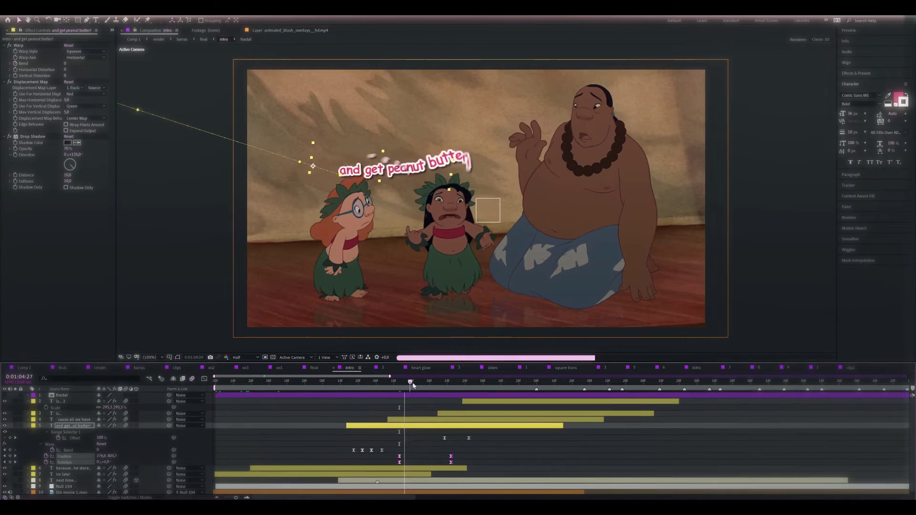
pyautogui.moveTo(413, 381); pyautogui.dragTo(451, 382)
pyautogui.hotkey('ctrl', 'Up')
pyautogui.press('u')
pyautogui.click(472, 402)
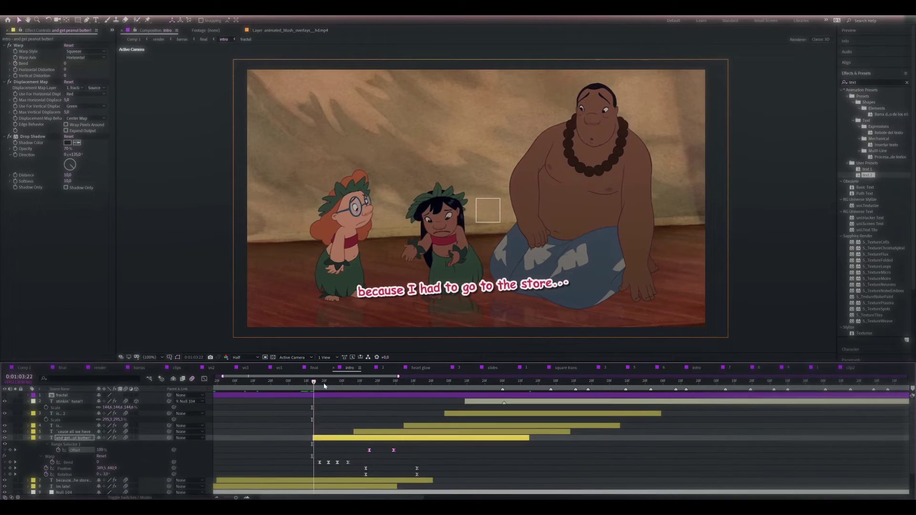
pyautogui.moveTo(312, 392); pyautogui.dragTo(316, 392)
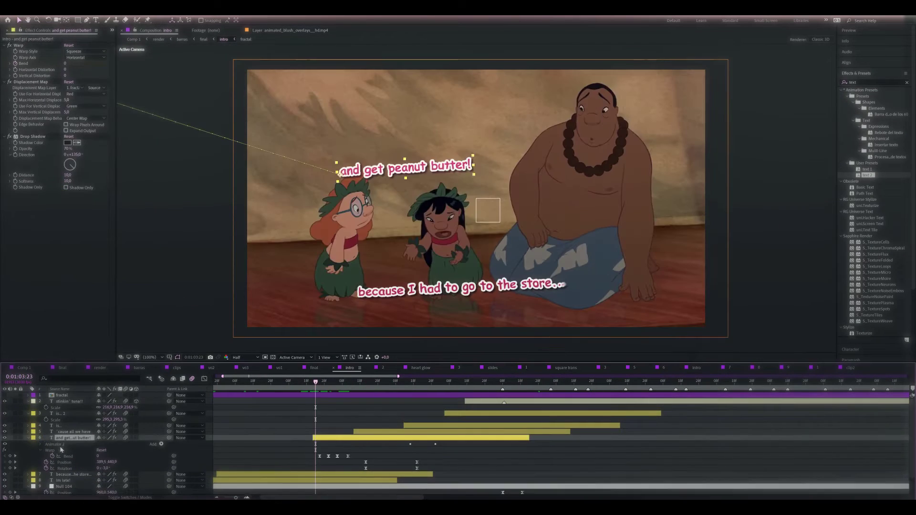
pyautogui.doubleClick(871, 171)
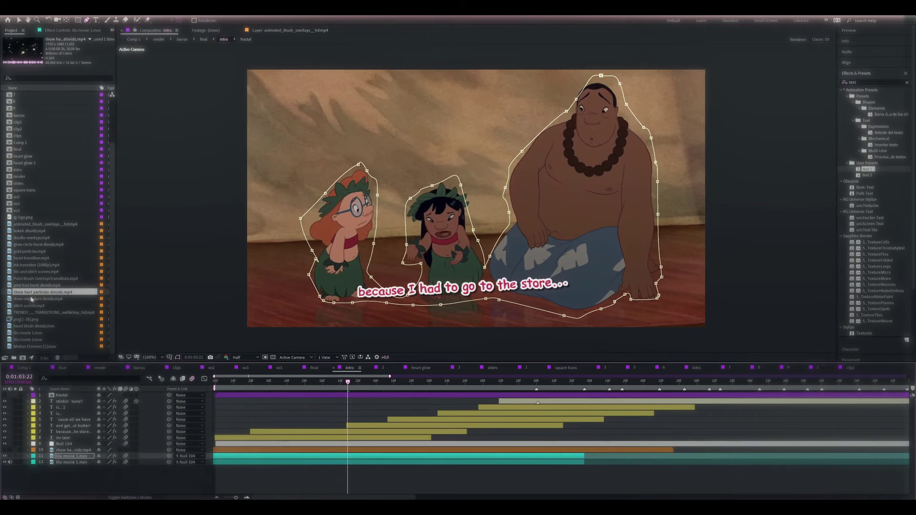
# Close the Pen mask around the three characters in the intro shot.
pyautogui.click(27, 238)
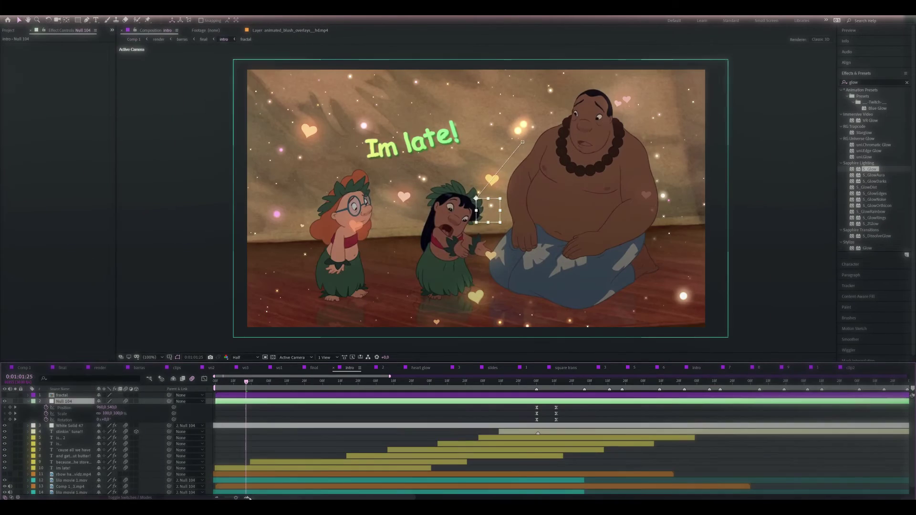
# Keyframe Null 104 at Position 1510,837, Scale 150% and Rotation 5°.
pyautogui.click(101, 407)
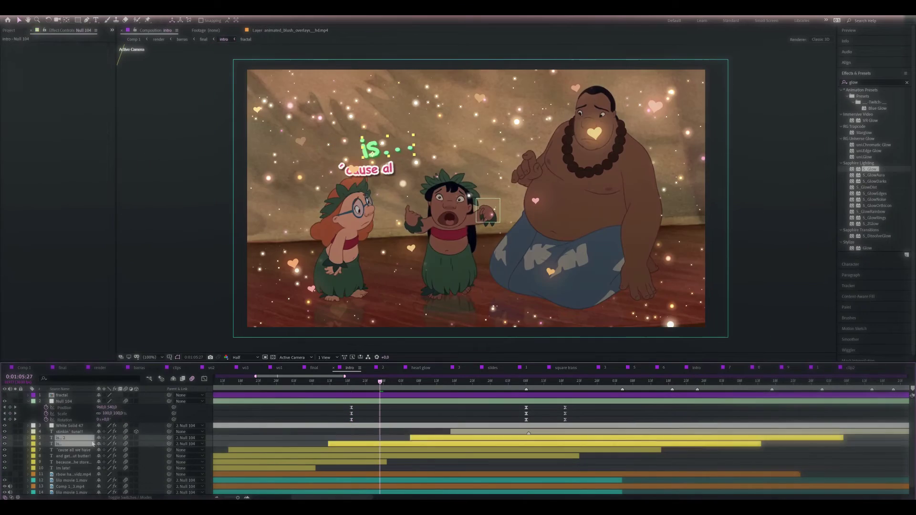
pyautogui.write('1510')
pyautogui.press('Tab')
pyautogui.write('837')
pyautogui.press('Tab')
pyautogui.write('150,0,15')
pyautogui.press('Return')
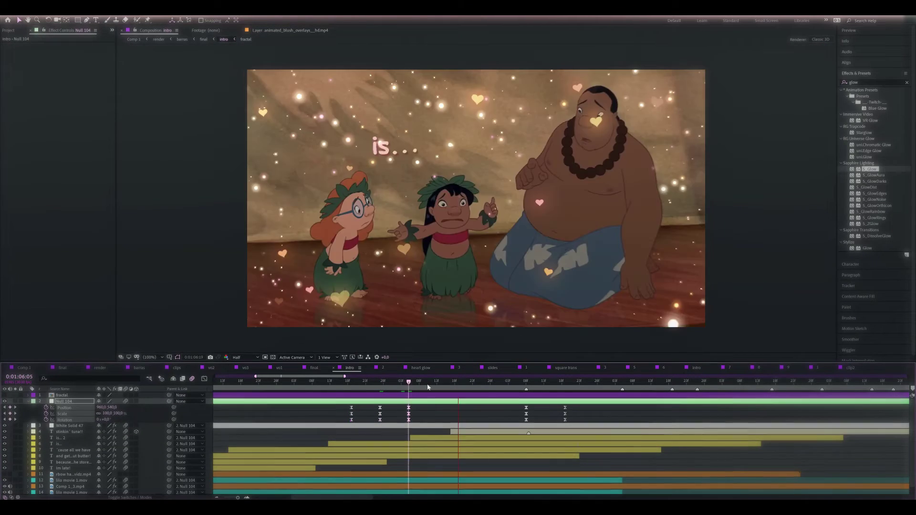
pyautogui.click(433, 381)
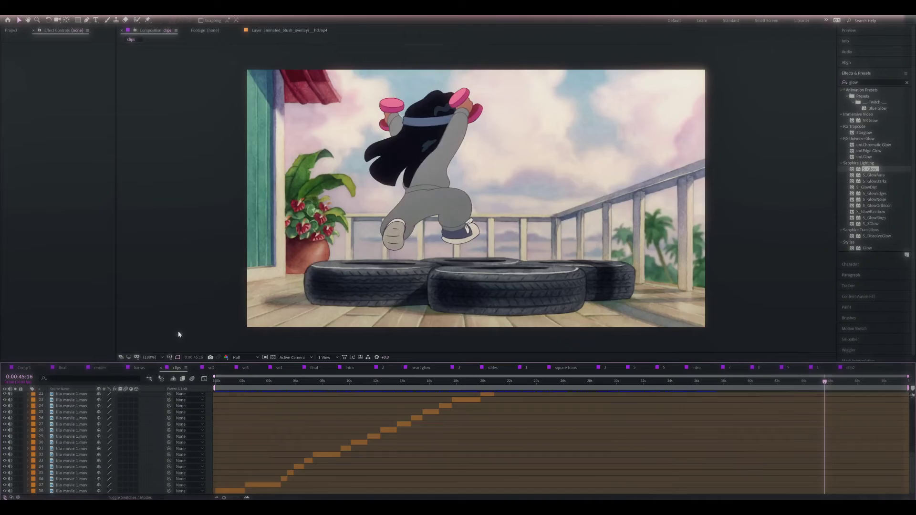
# Zoom the timeline out to show the full edit.
pyautogui.moveTo(388, 380); pyautogui.dragTo(719, 382)
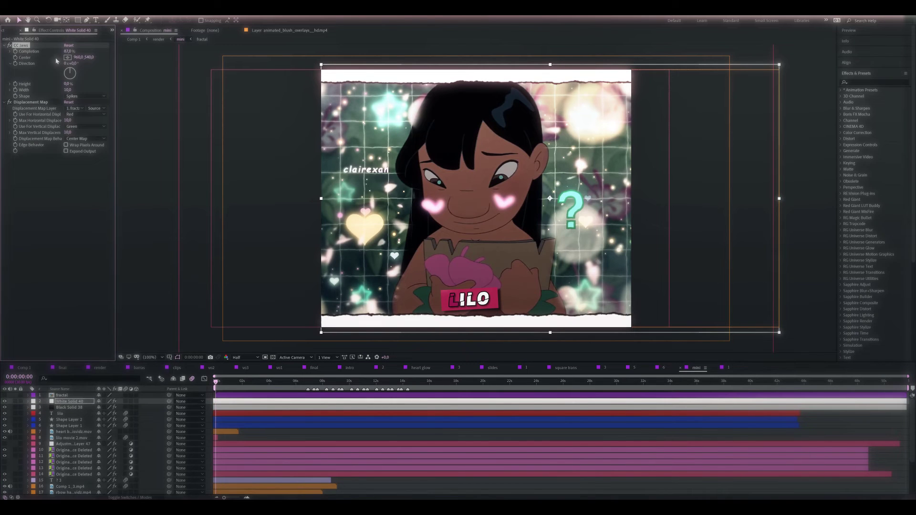
# Select the Black Solid 38 layer in the mini comp and return to Comp 1.
pyautogui.hotkey('ctrl', 'Down')
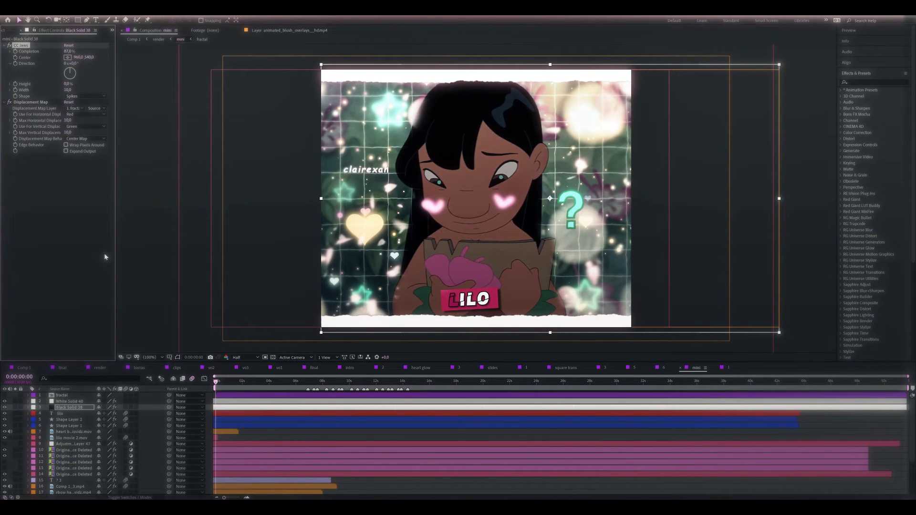
pyautogui.click(22, 367)
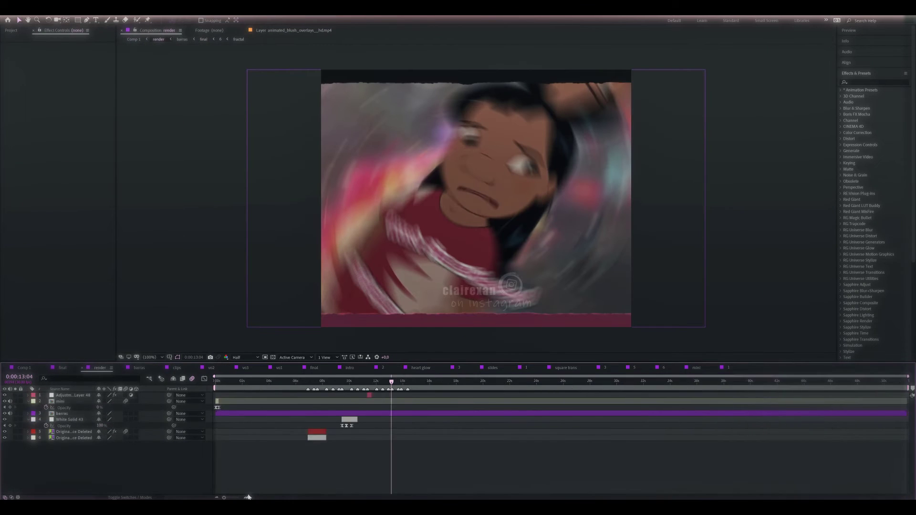
# Duplicate the glow adjustment layer and place the copy where the flash clips begin.
pyautogui.moveTo(434, 497); pyautogui.dragTo(389, 495)
pyautogui.moveTo(344, 376); pyautogui.dragTo(338, 385)
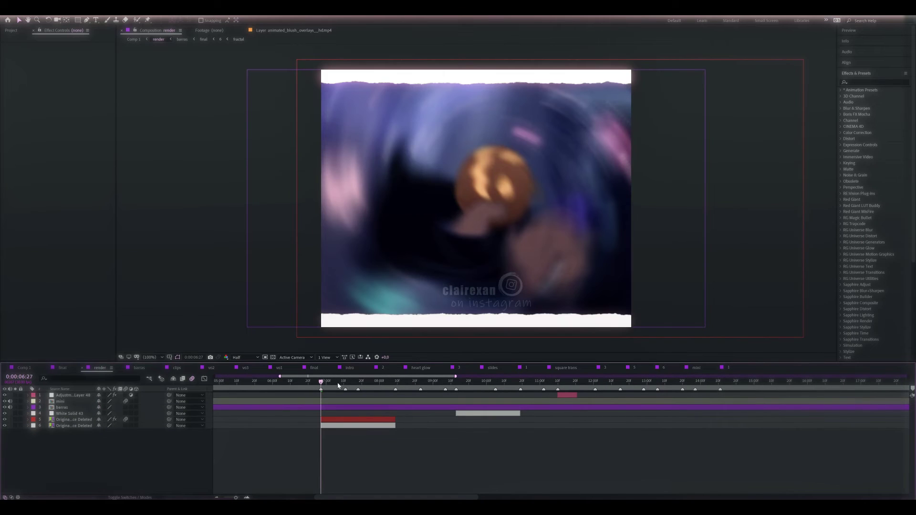
pyautogui.hotkey('ctrl', 'd')
pyautogui.moveTo(563, 400); pyautogui.dragTo(325, 405)
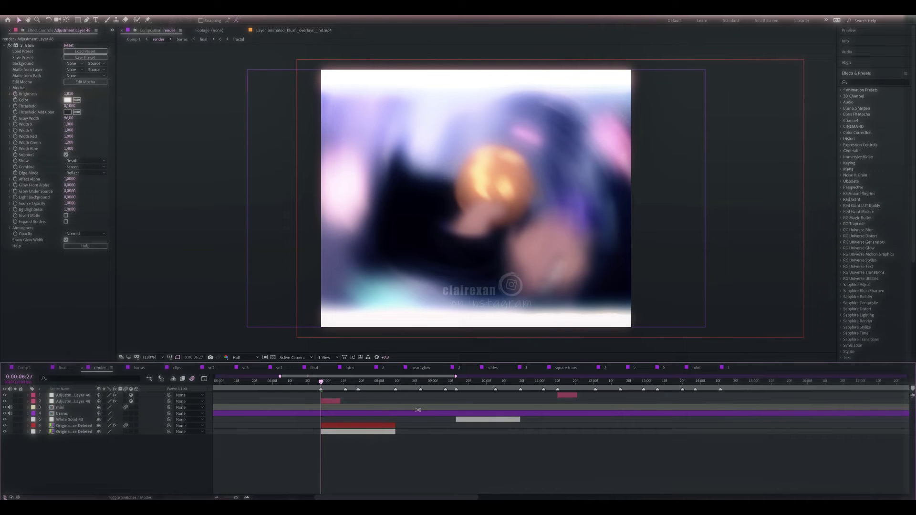
pyautogui.click(414, 442)
# Add another glow adjustment copy at the Lilo and Stitch transition with a new threshold.
pyautogui.moveTo(412, 387); pyautogui.dragTo(445, 382)
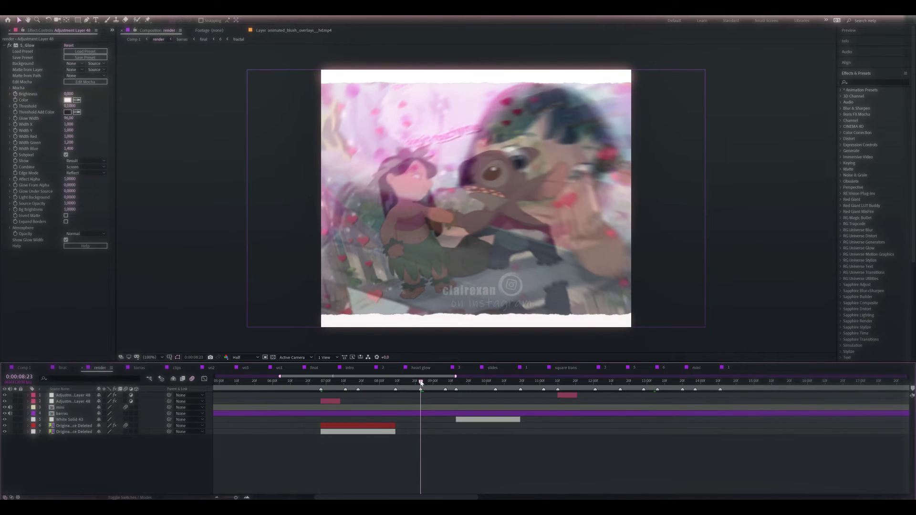
pyautogui.click(322, 402)
pyautogui.hotkey('ctrl', 'd')
pyautogui.moveTo(322, 402); pyautogui.dragTo(449, 402)
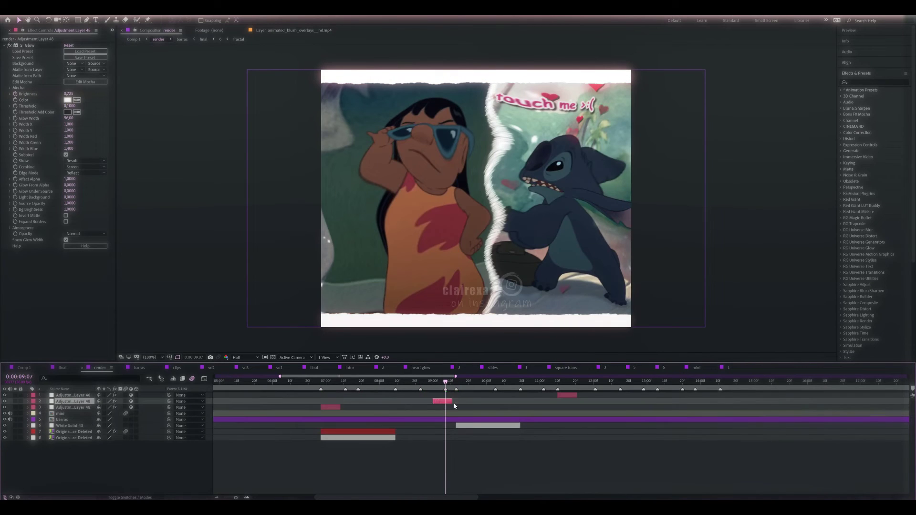
pyautogui.press('Return')
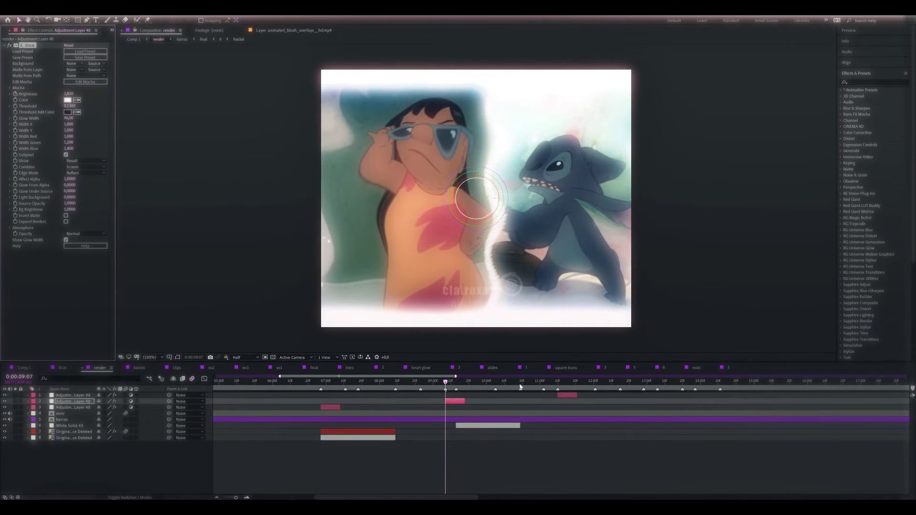
# Preview the swirl transition and paste the adjustment layer at 0:00:13:27 on top.
pyautogui.click(521, 382)
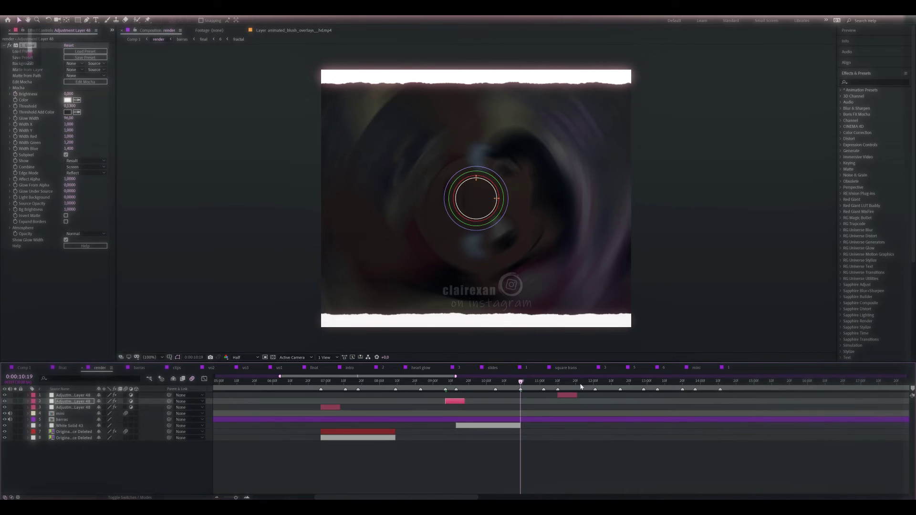
pyautogui.press('space')
pyautogui.press('space')
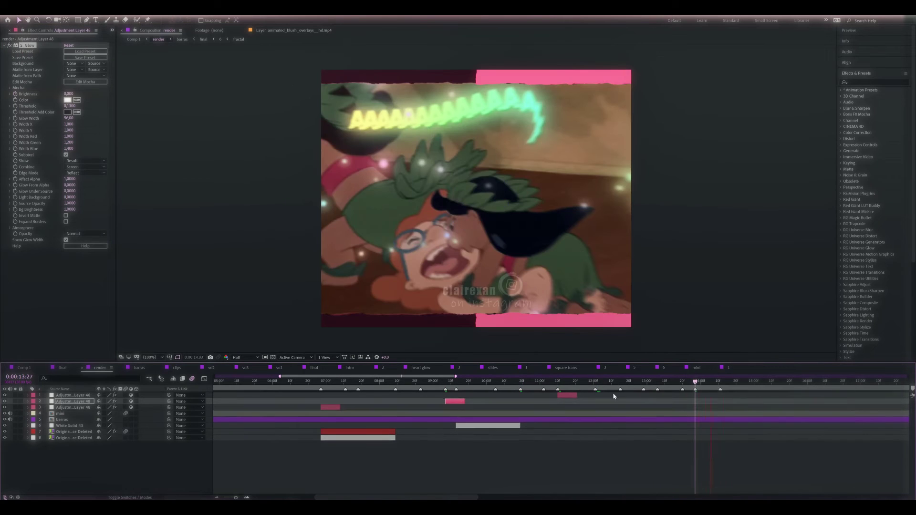
pyautogui.hotkey('ctrl', 'v')
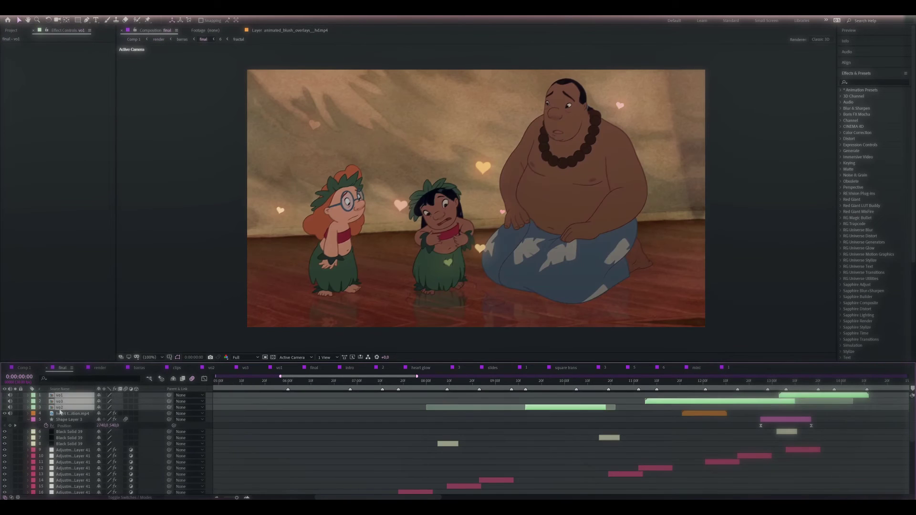
# Open Comp 1 and play it back from the start.
pyautogui.scroll(-8, 59, 429)
pyautogui.scroll(-1, 61, 464)
pyautogui.click(24, 368)
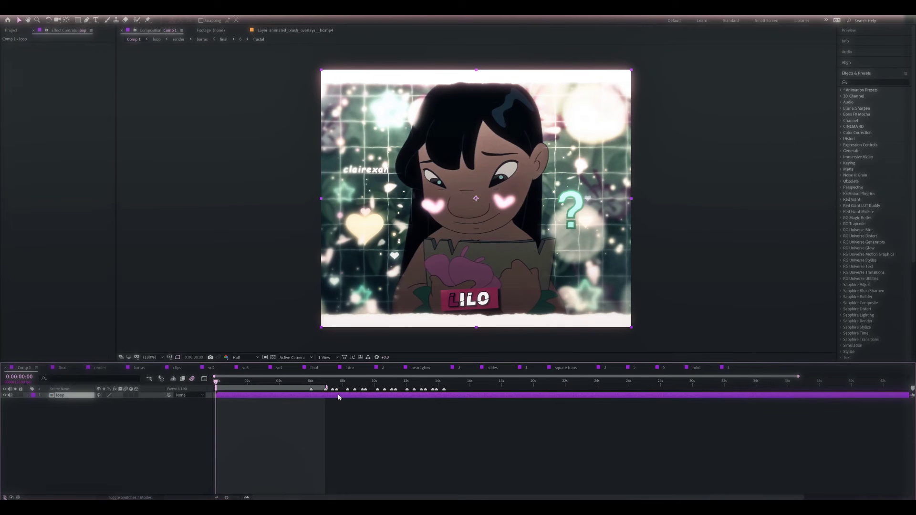
pyautogui.press('space')
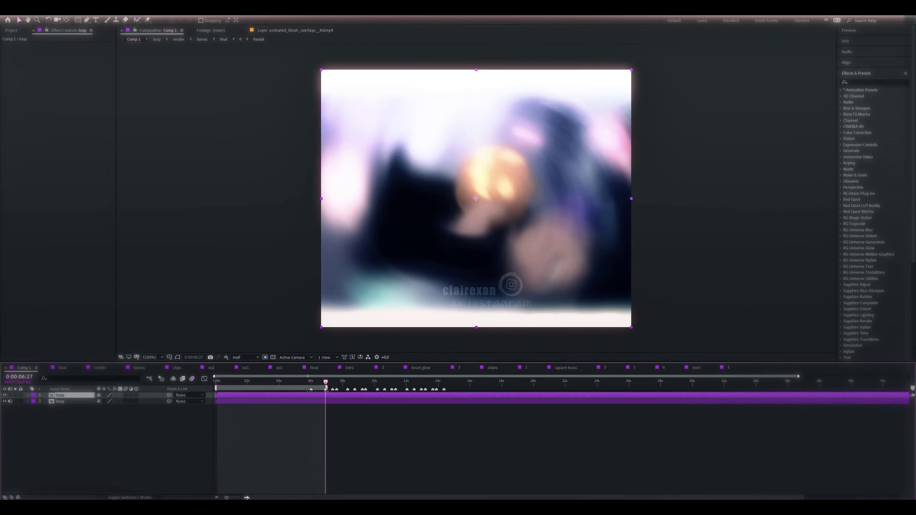
# Shift the selected layers to start at 0:00:14:11, then nest them into a precomp.
pyautogui.moveTo(326, 382); pyautogui.dragTo(796, 403)
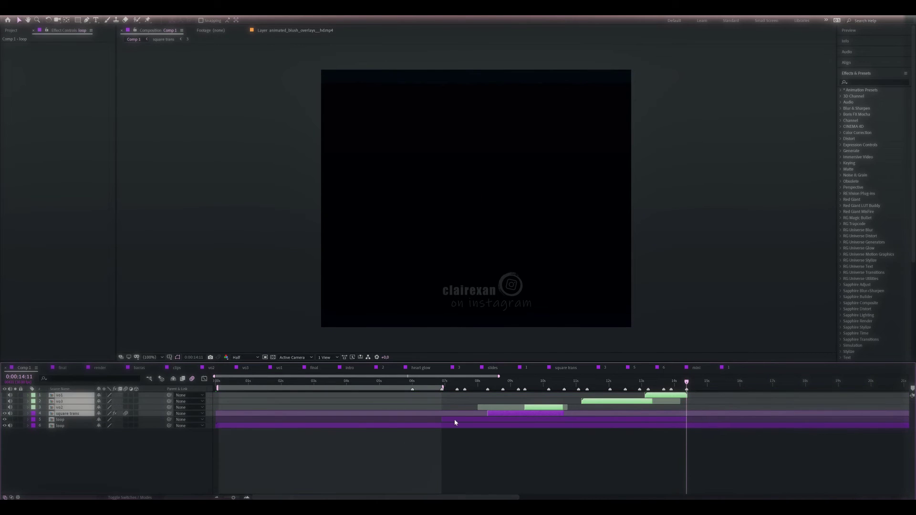
pyautogui.moveTo(461, 421); pyautogui.dragTo(706, 420)
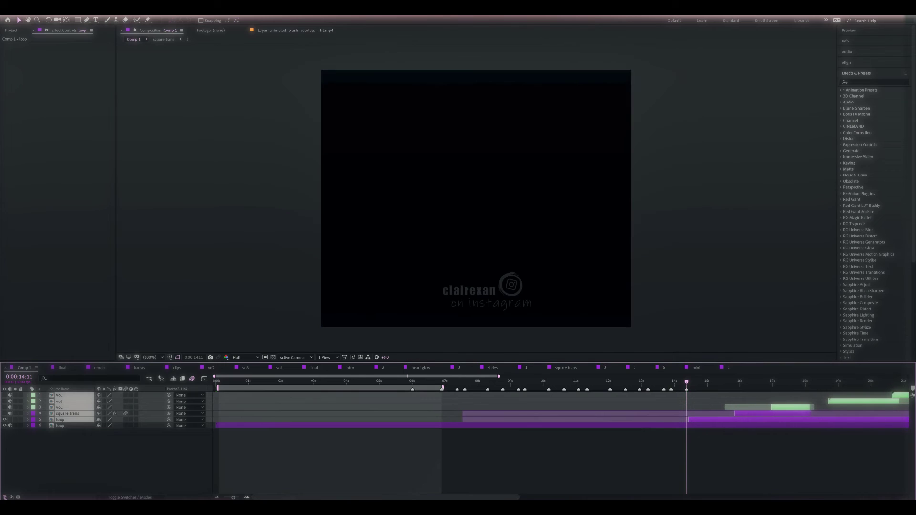
pyautogui.moveTo(233, 497); pyautogui.dragTo(222, 497)
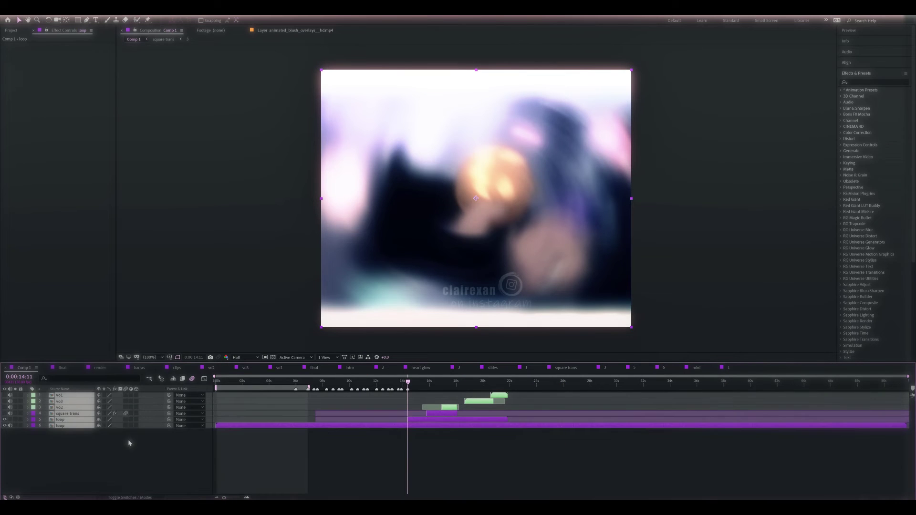
pyautogui.hotkey('ctrl', 'shift', 'c')
# Create the 'sharpen' precomp and apply Sharpen with amount 100.
pyautogui.press('Return')
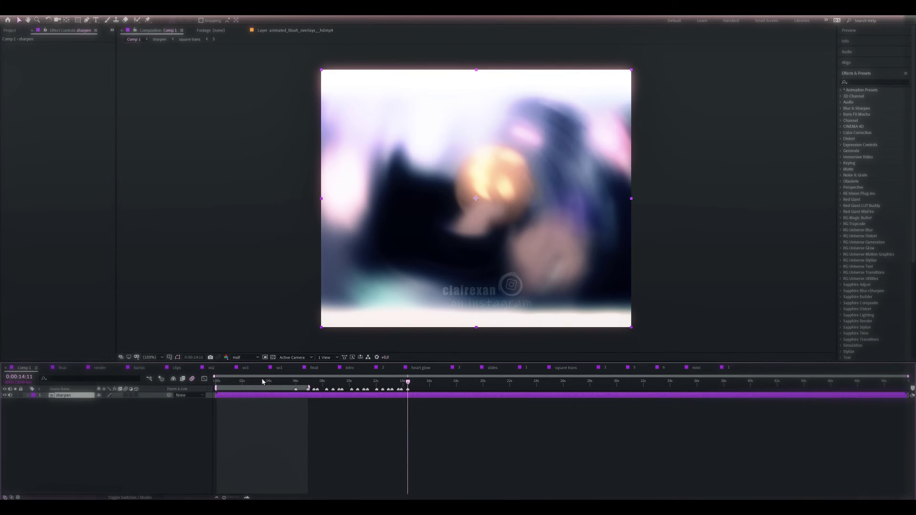
pyautogui.press('Home')
pyautogui.click(863, 82)
pyautogui.write('sharpe')
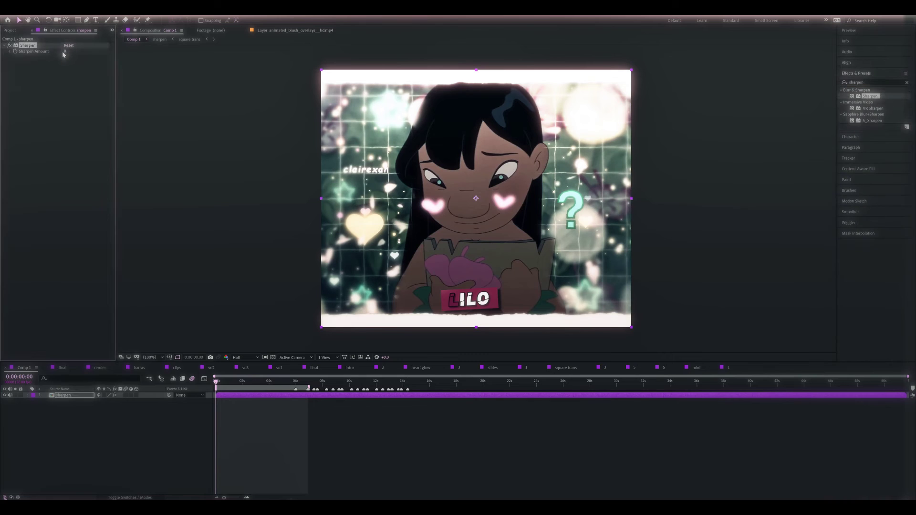
pyautogui.click(267, 382)
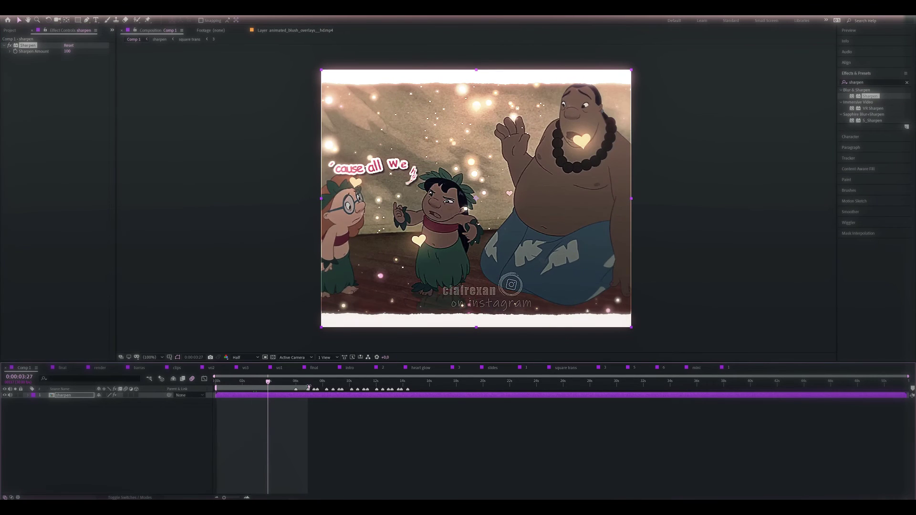
# End the work area at 22 seconds and preview it.
pyautogui.click(310, 382)
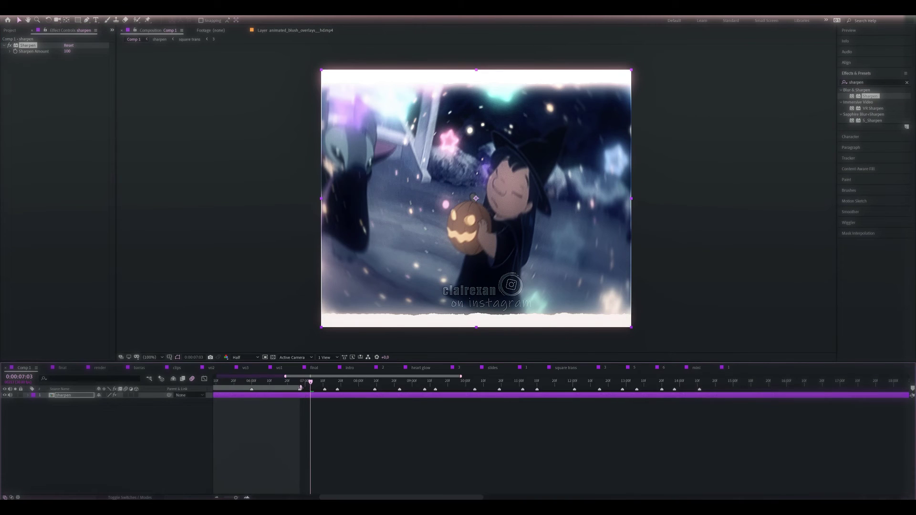
pyautogui.moveTo(300, 388); pyautogui.dragTo(702, 403)
pyautogui.press(';')
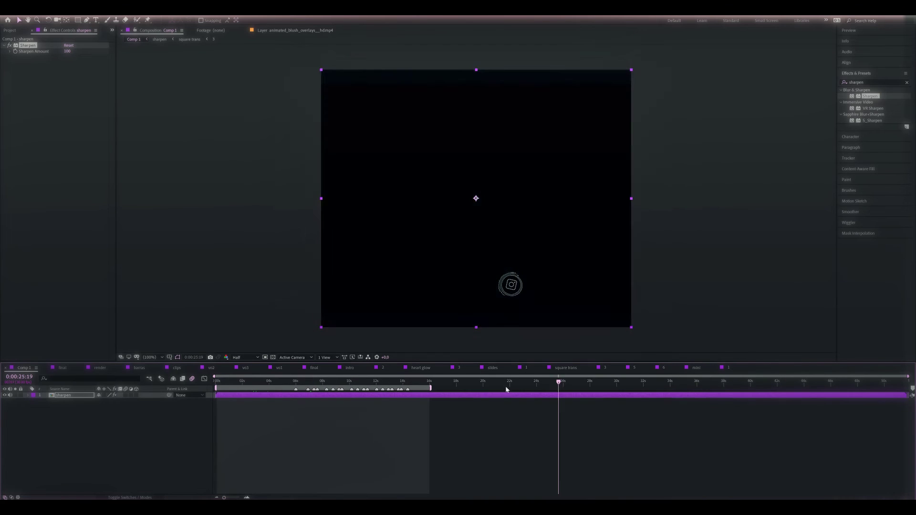
pyautogui.moveTo(559, 382); pyautogui.dragTo(506, 382)
pyautogui.moveTo(432, 388); pyautogui.dragTo(535, 388)
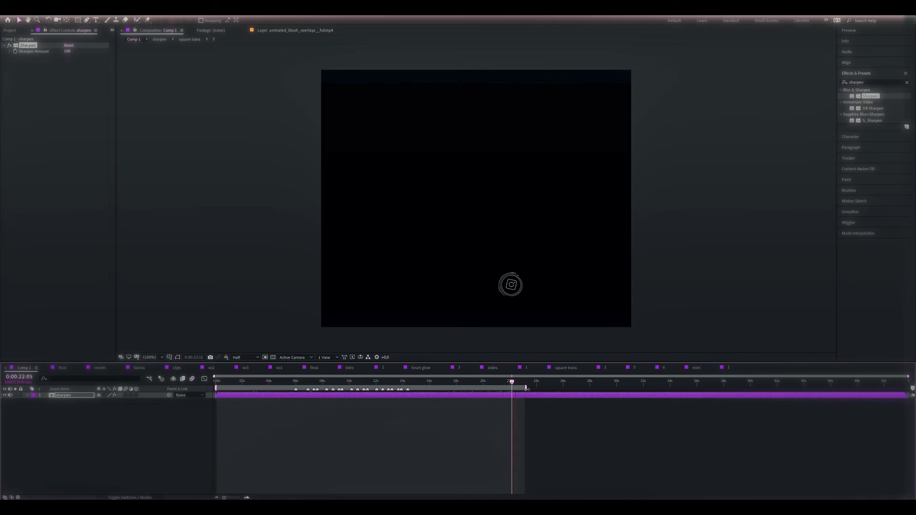
pyautogui.press('space')
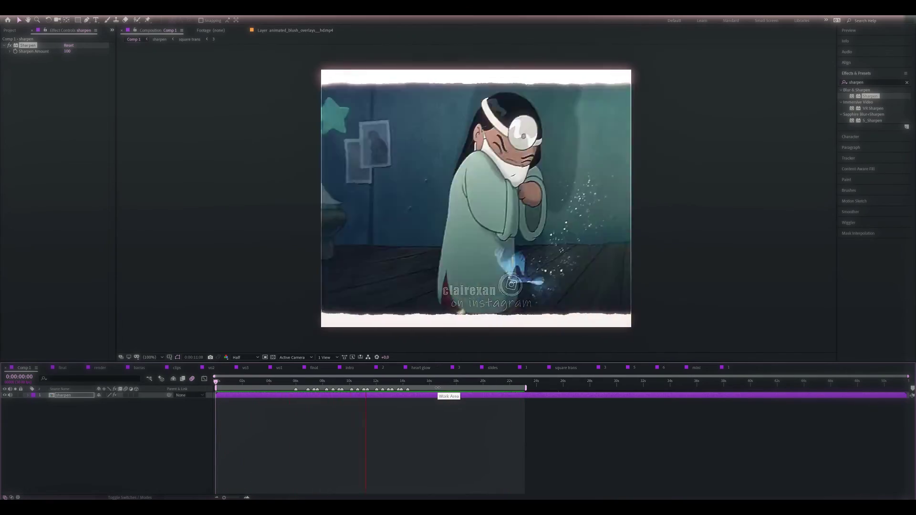
# Accept the composition settings unchanged and save the project over the existing lilo.aep.
pyautogui.hotkey('ctrl', 'k')
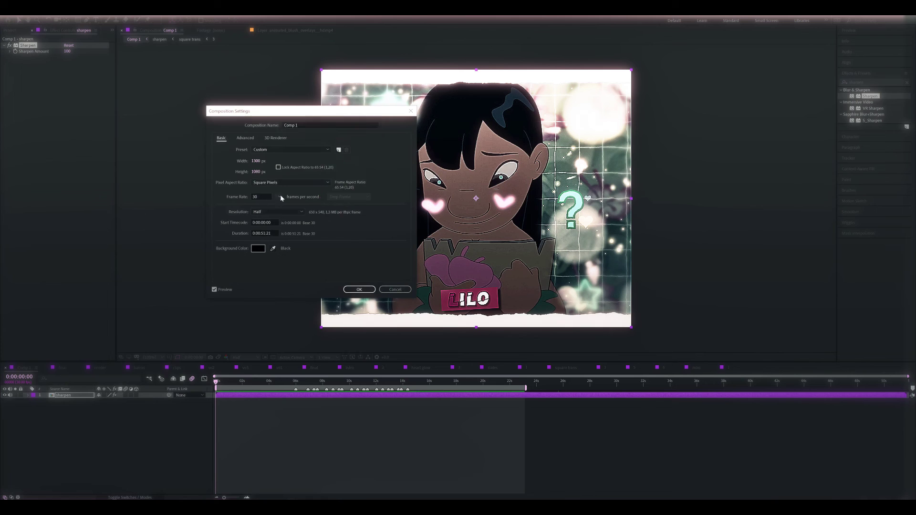
pyautogui.click(359, 290)
pyautogui.hotkey('ctrl', 'shift', 's')
pyautogui.press('Return')
pyautogui.click(468, 257)
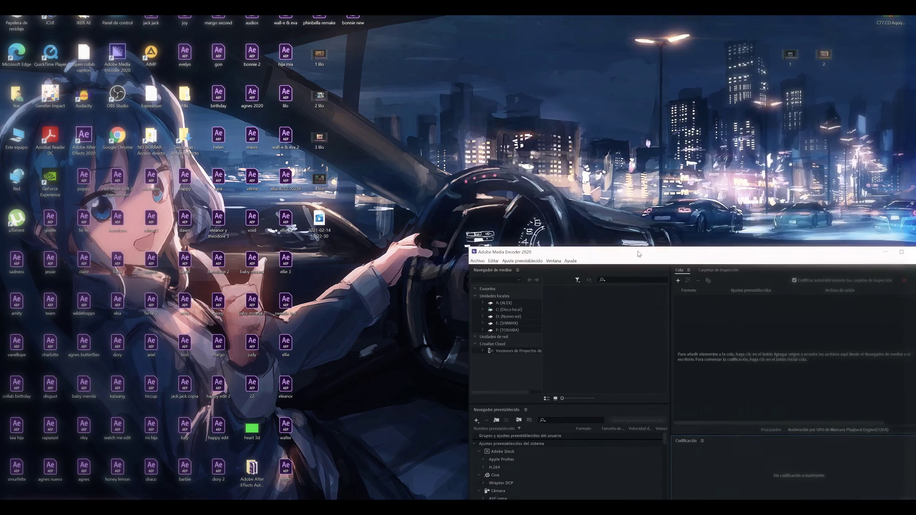
# Import lilo.aep into Media Encoder and queue Comp 1 as an H.264 job.
pyautogui.moveTo(286, 95)
pyautogui.mouseDown()
pyautogui.moveTo(360, 94)
pyautogui.moveTo(591, 253)
pyautogui.mouseUp()
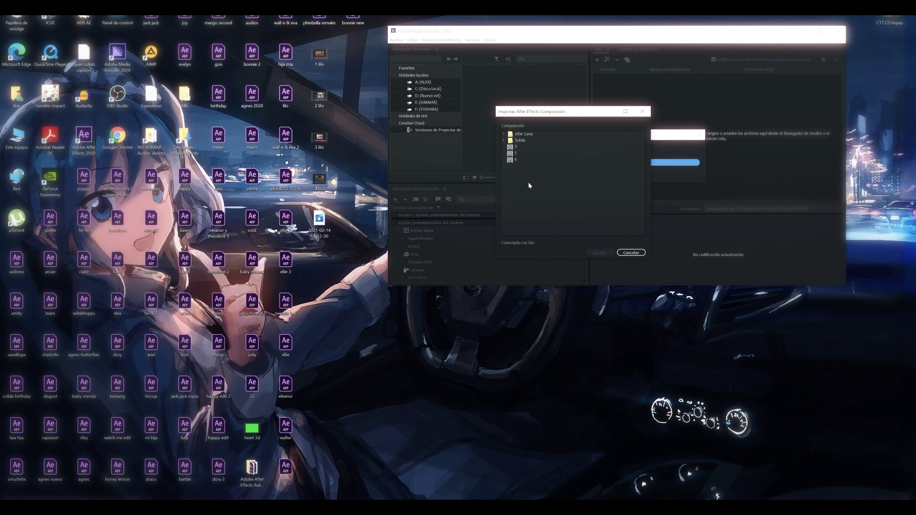
pyautogui.scroll(-3, 528, 186)
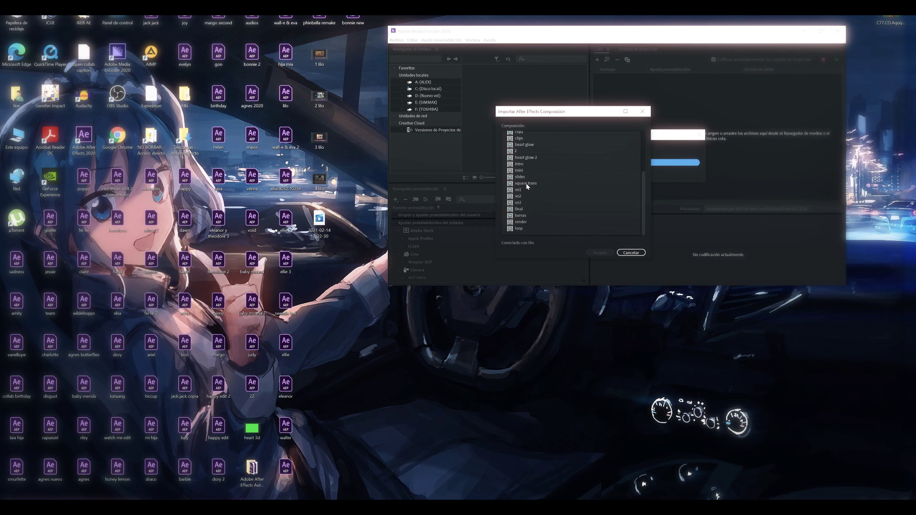
pyautogui.scroll(-1, 527, 186)
pyautogui.doubleClick(523, 228)
# Rename the output file to 'lilo edit' and start the render queue.
pyautogui.click(593, 56)
pyautogui.write('lilo edit')
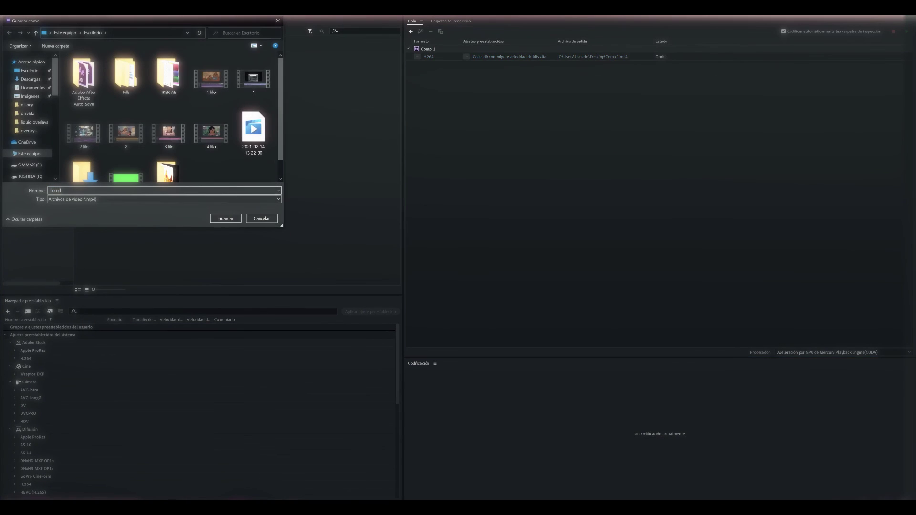
pyautogui.press('Return')
pyautogui.click(906, 32)
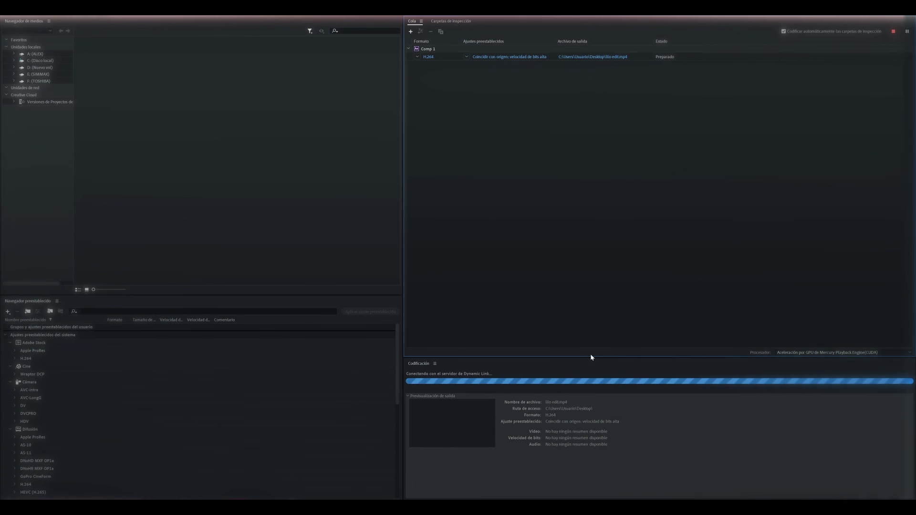